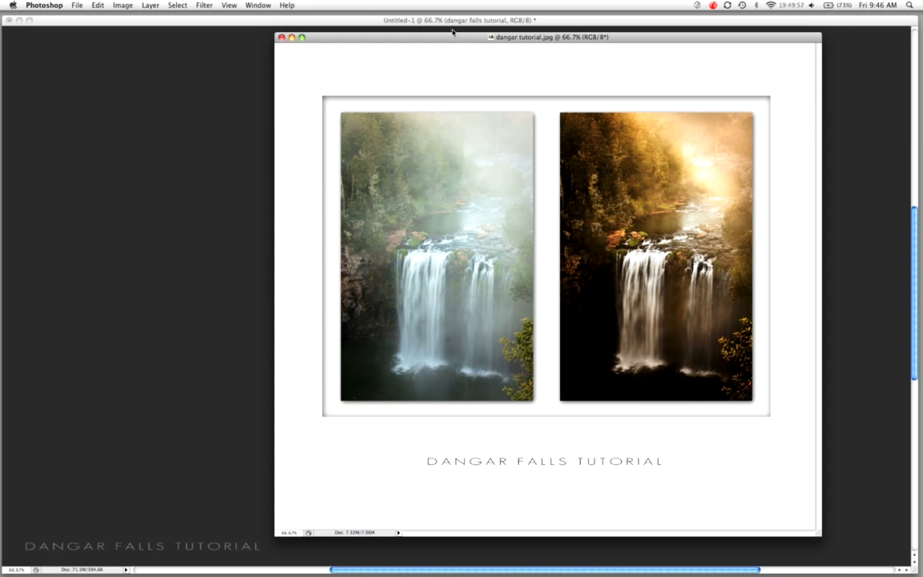
Minimize the before-and-after comparison image and switch to Adobe Bridge showing the Eastern States folder
double_click(455, 38)
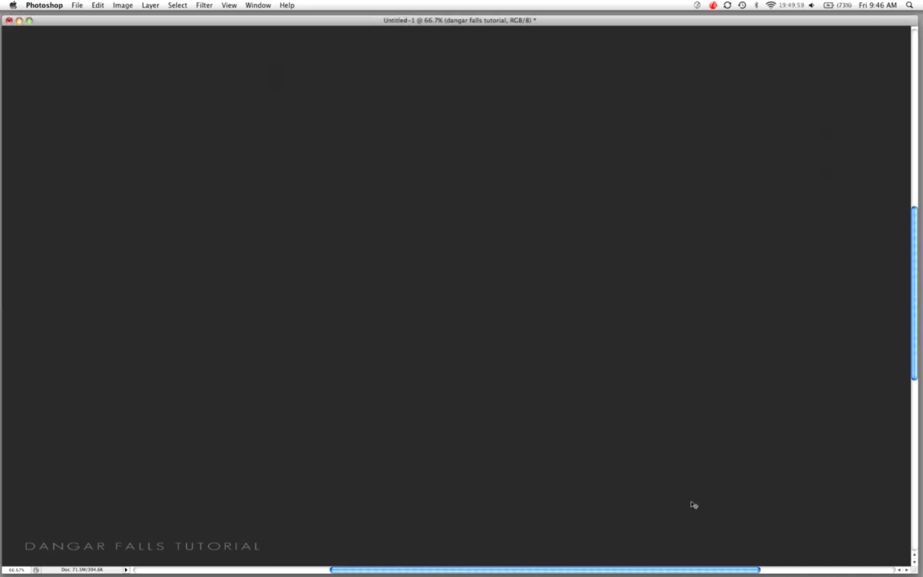
mouse_move(701, 570)
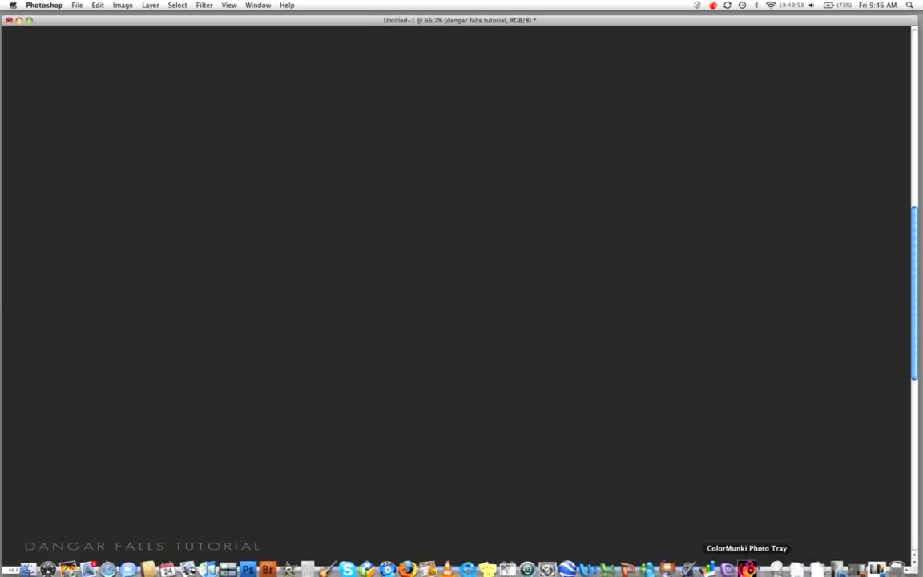
left_click(836, 561)
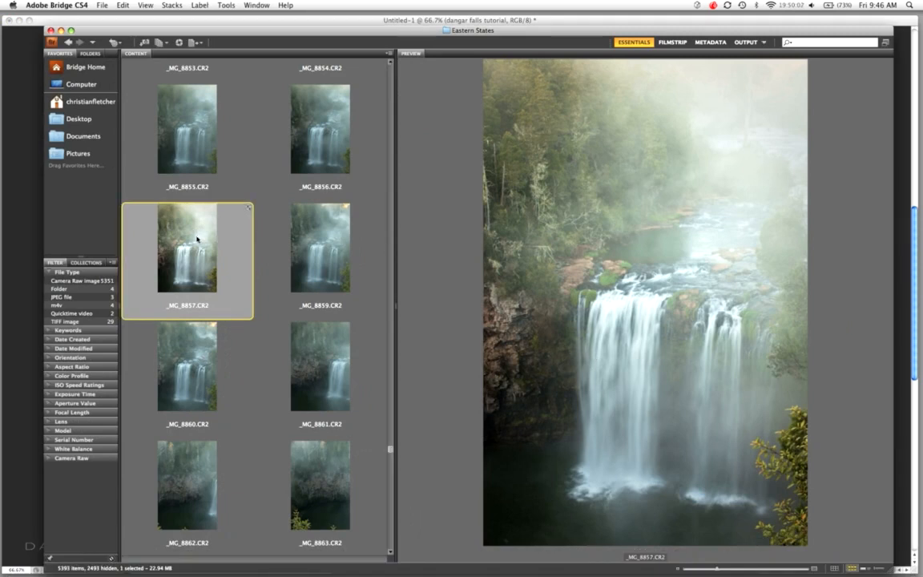
Compare the previews of _MG_8857.CR2 and the neighbouring waterfall shots, including _MG_8859.CR2
left_click(323, 253)
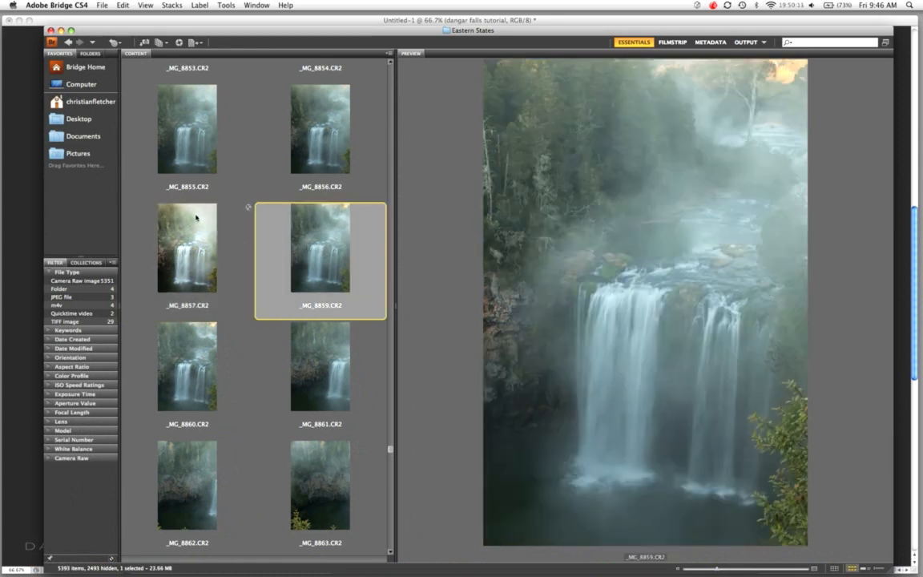
left_click(187, 135)
left_click(317, 257)
left_click(195, 346)
left_click(178, 281)
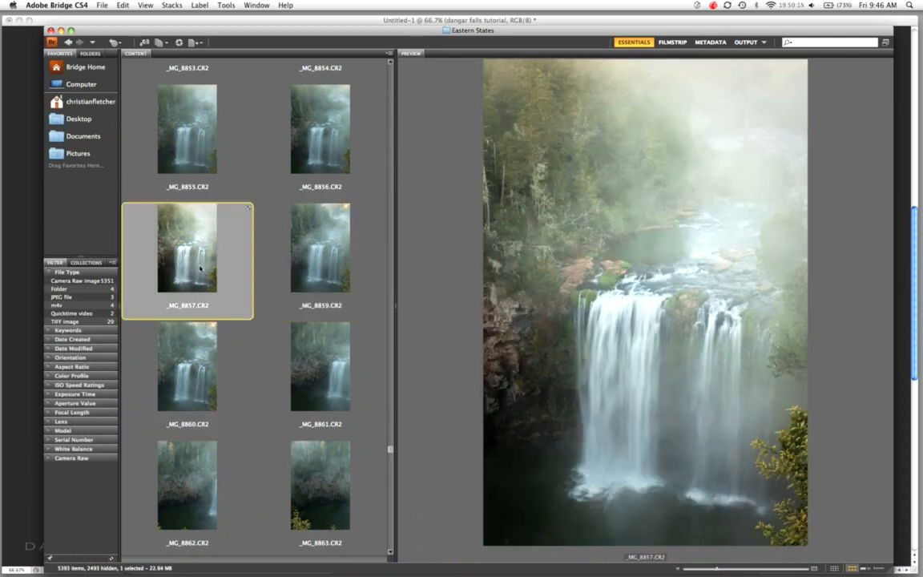
left_click(330, 267)
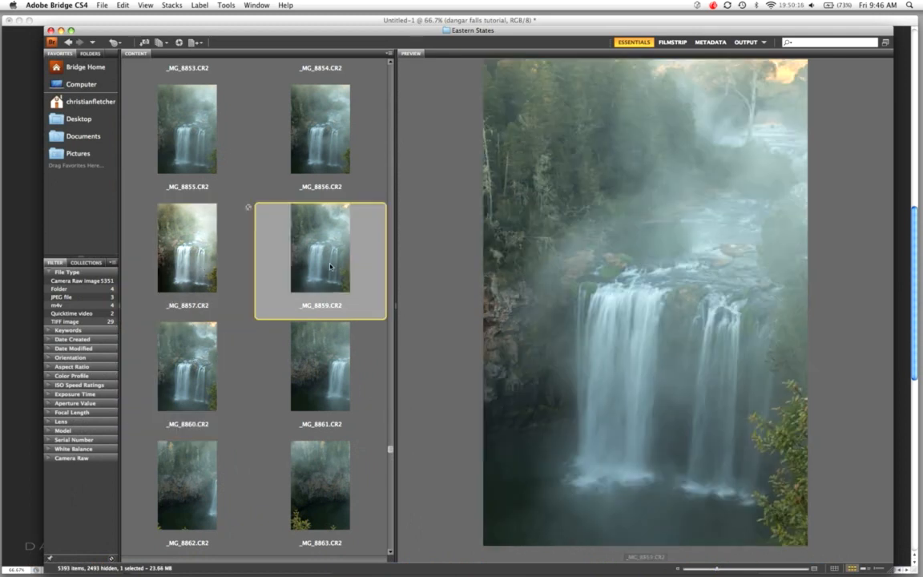
left_click(204, 253)
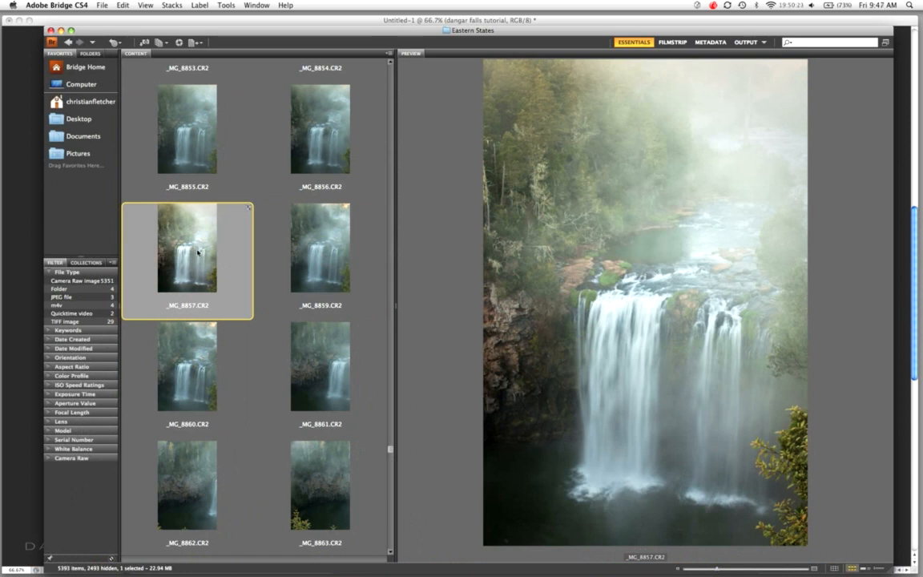
Open _MG_8857.CR2 in Camera Raw and review its tone curve and its HSL hue, saturation and luminance settings
double_click(198, 251)
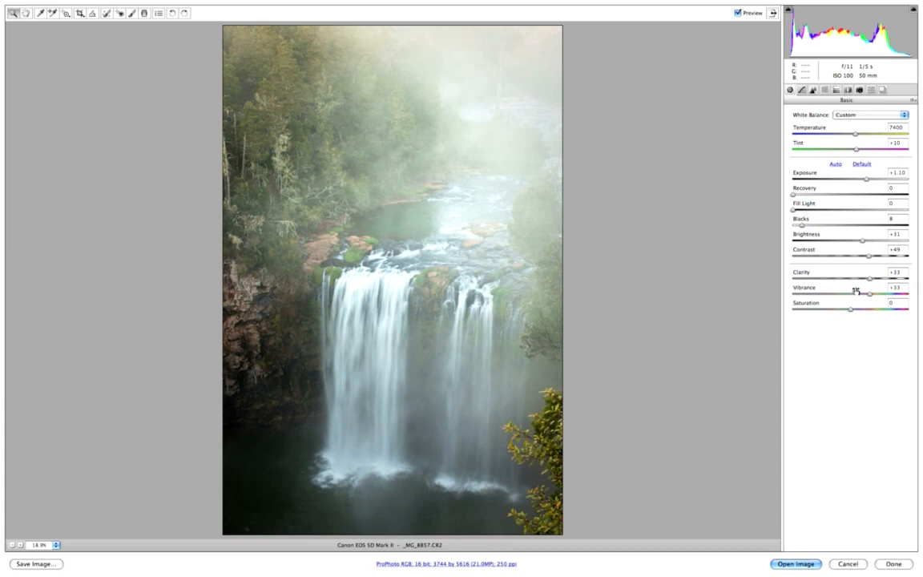
left_click(801, 90)
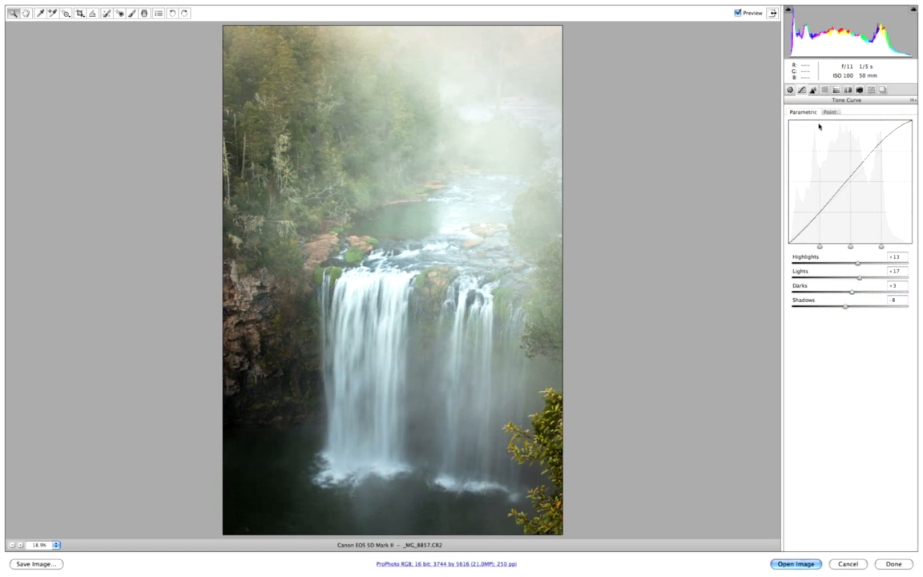
left_click(824, 90)
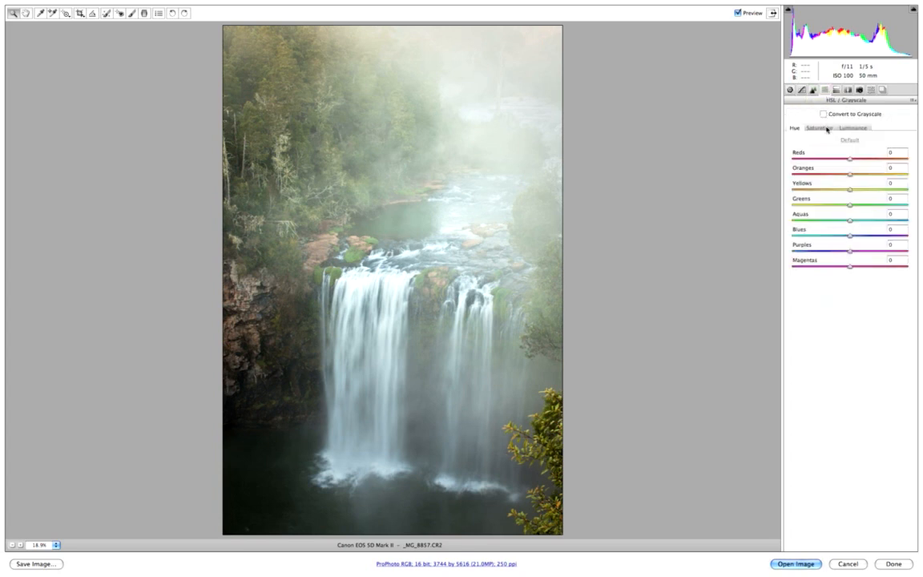
left_click(826, 128)
left_click(847, 130)
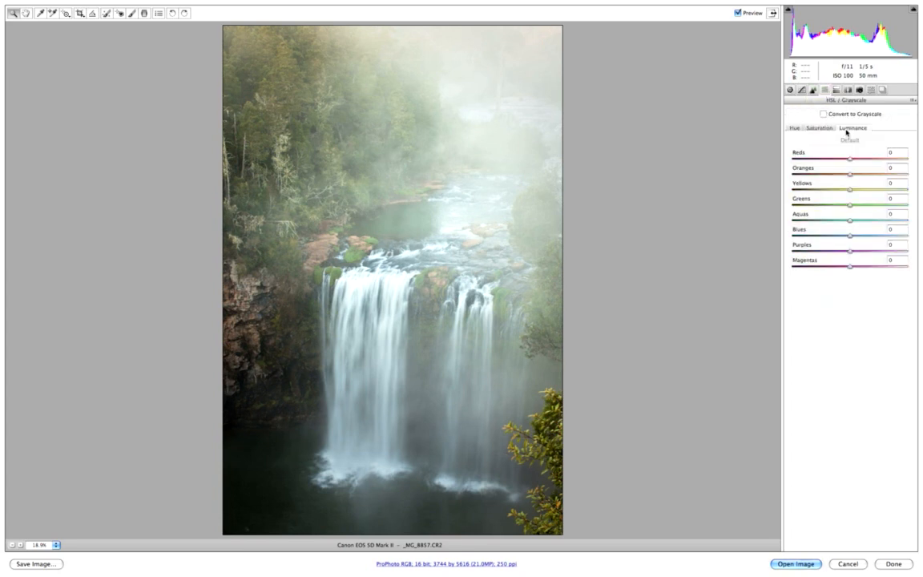
left_click(826, 129)
left_click(796, 130)
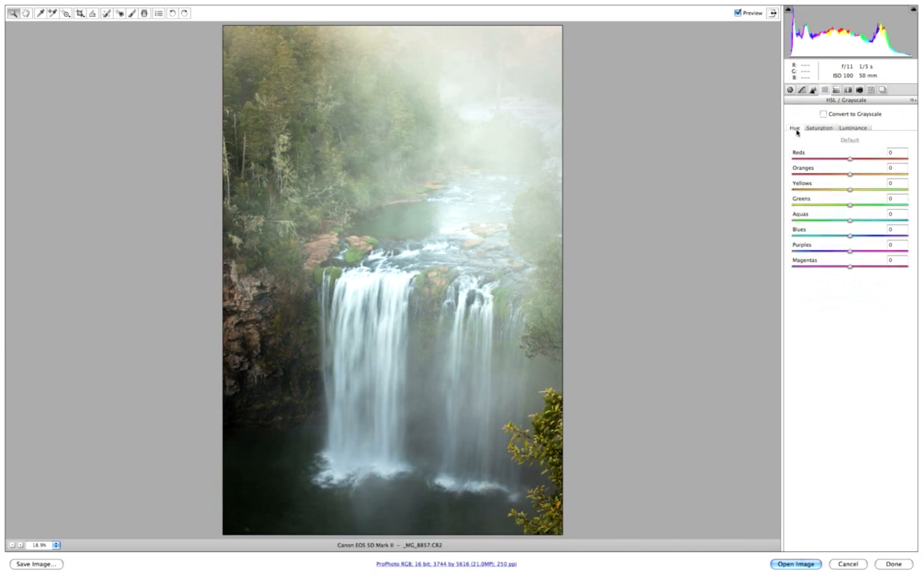
left_click(850, 129)
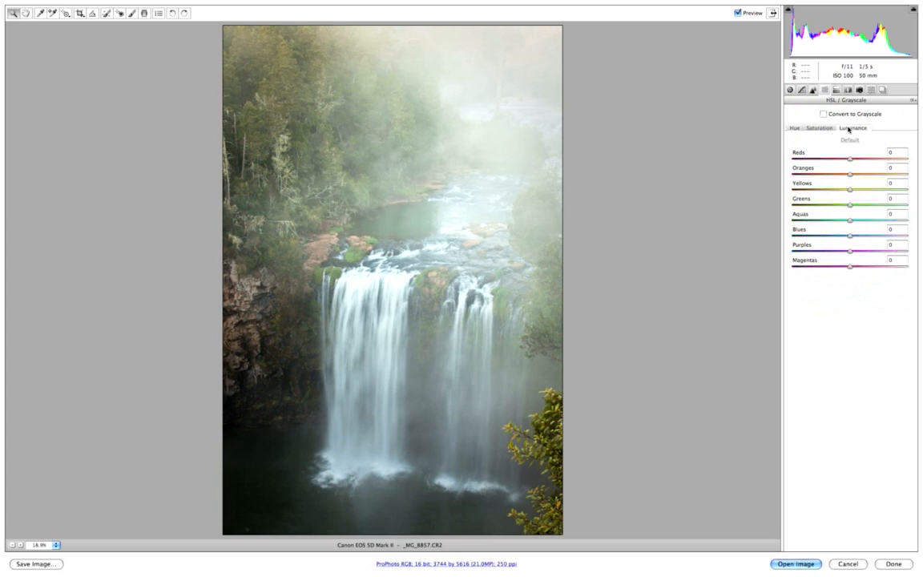
left_click(792, 128)
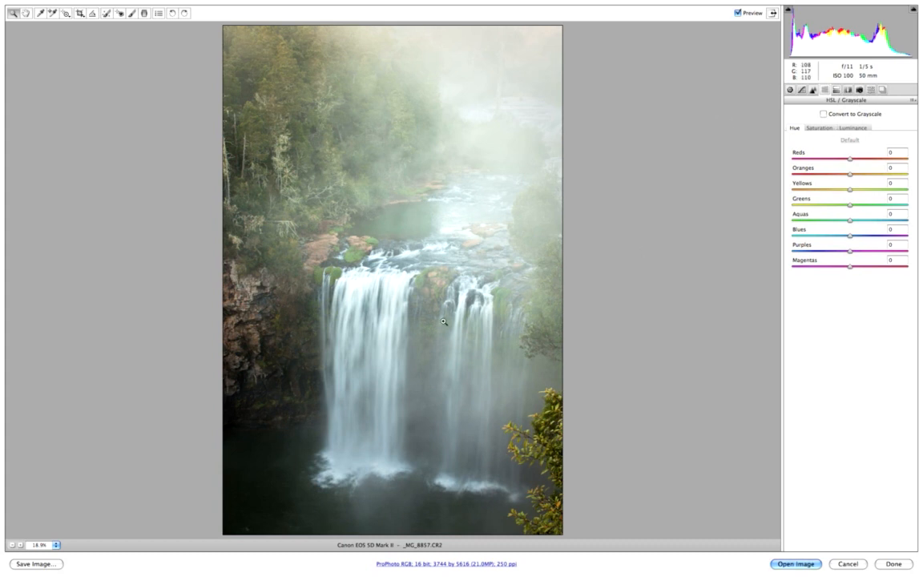
Review the workflow options, keeping ProPhoto RGB, 16 Bits/Channel and 3744 by 5616, and leave Camera Raw without opening the image
left_click(413, 564)
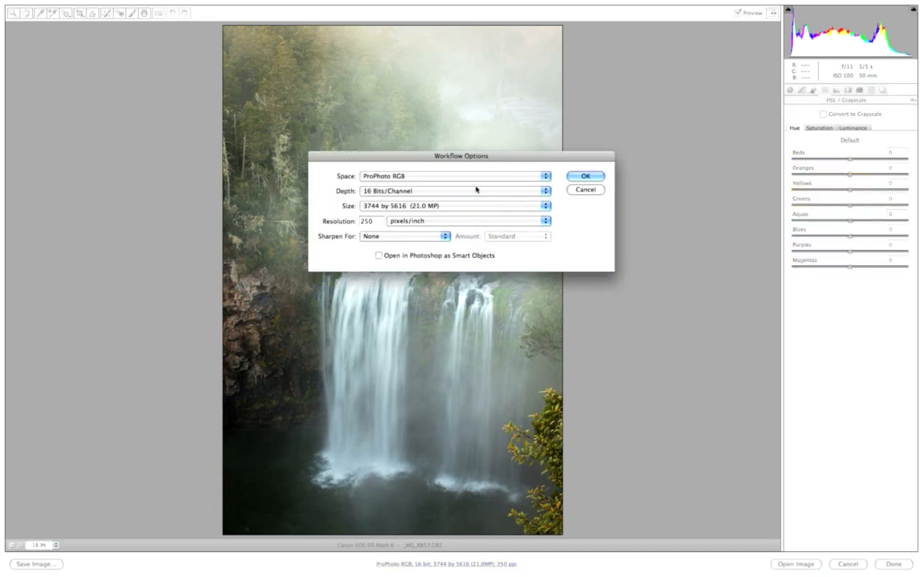
left_click(544, 180)
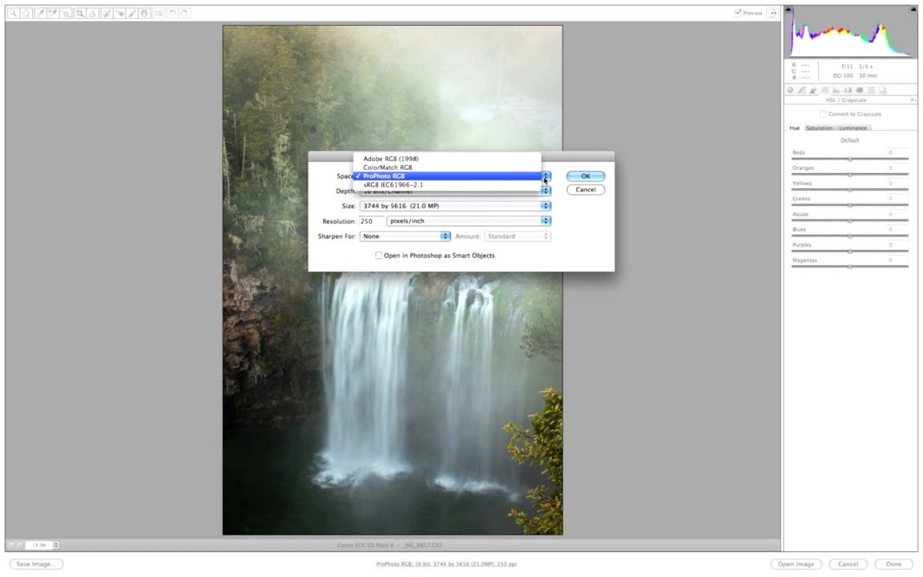
left_click(544, 179)
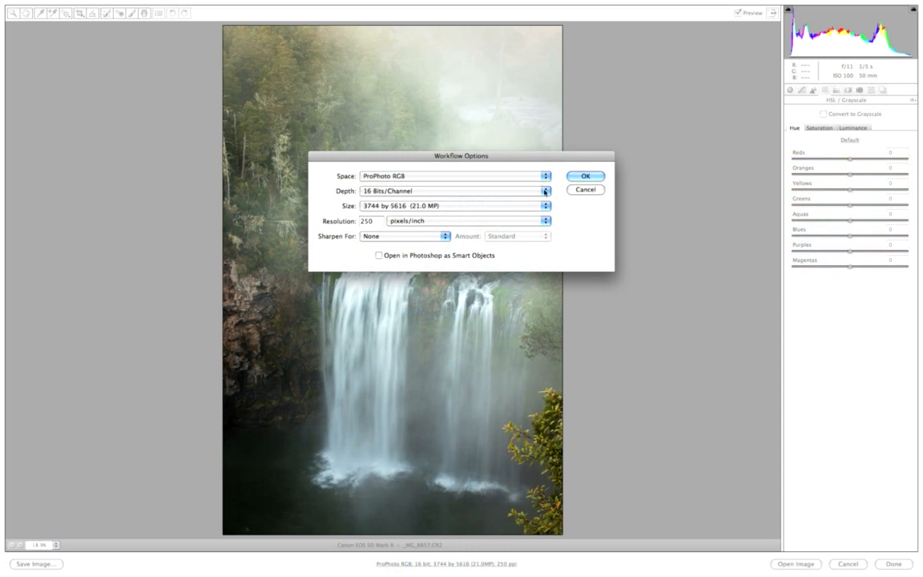
left_click(545, 191)
left_click(546, 190)
left_click(546, 206)
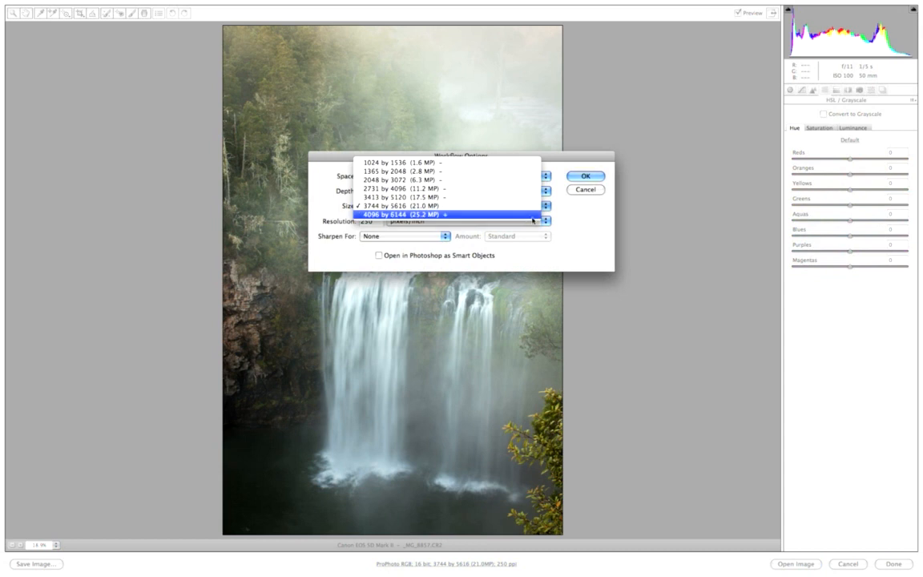
left_click(431, 207)
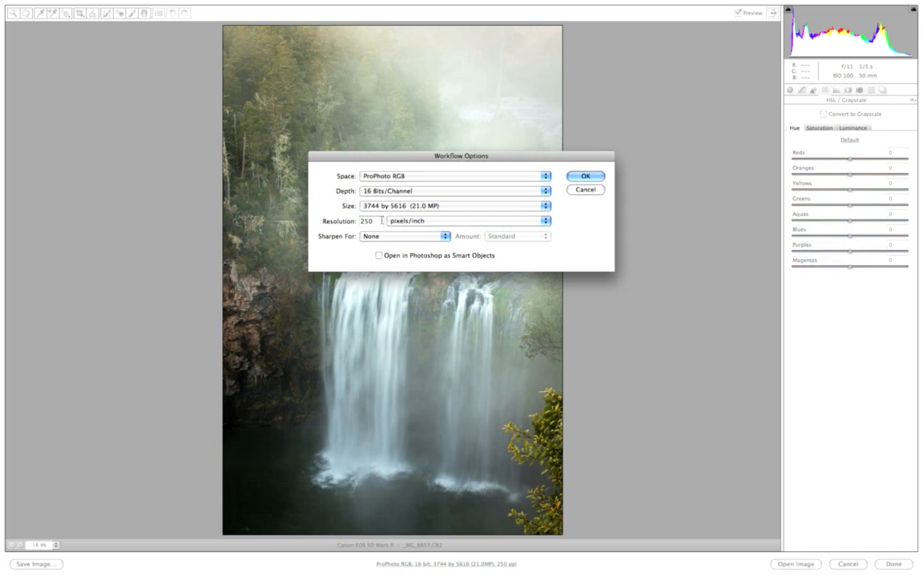
left_click(584, 175)
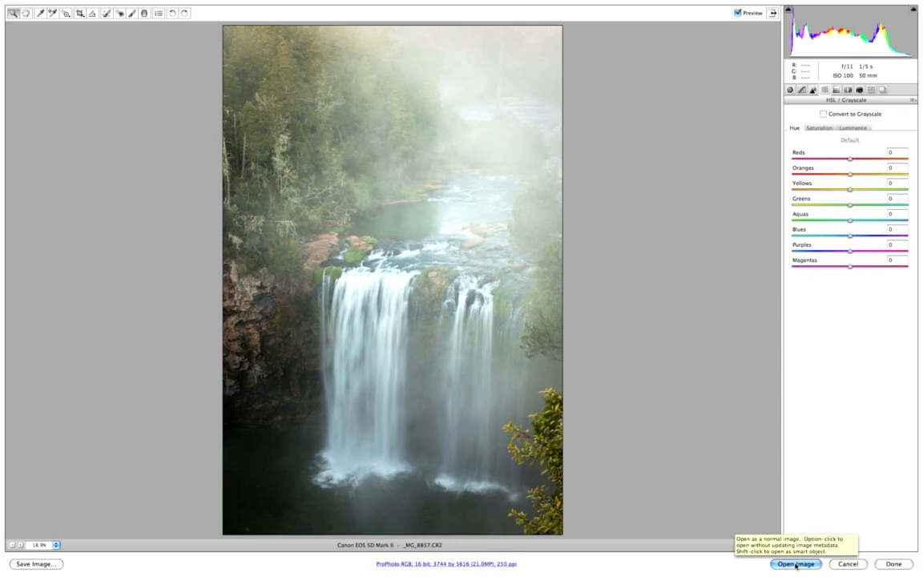
left_click(843, 565)
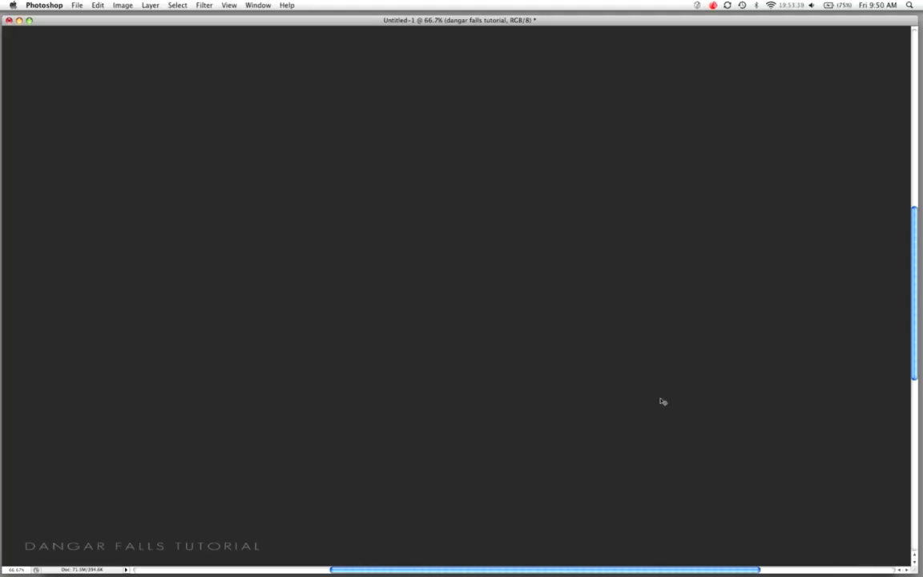
Restore the minimized dangar.tif window in Photoshop, centre it in the workspace and show the hidden tools and panels
mouse_move(762, 561)
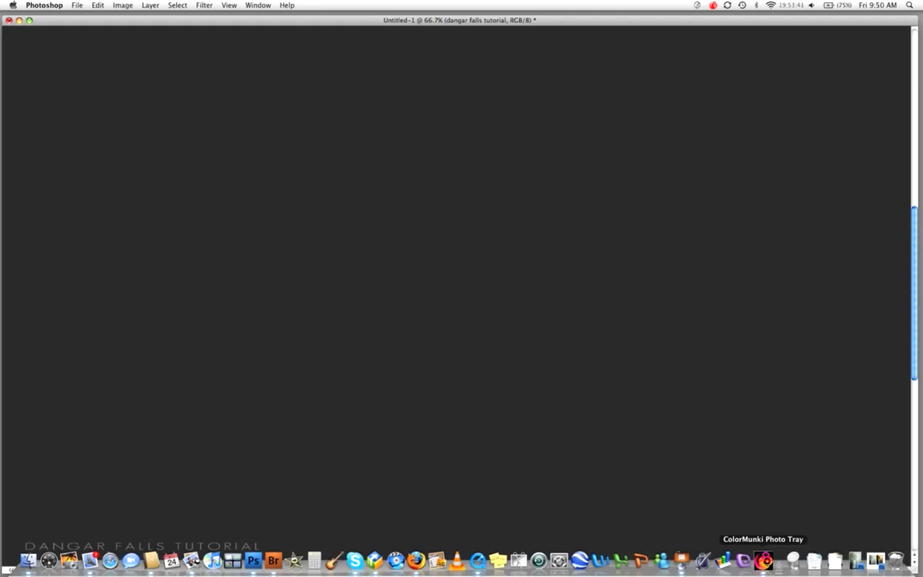
left_click(852, 562)
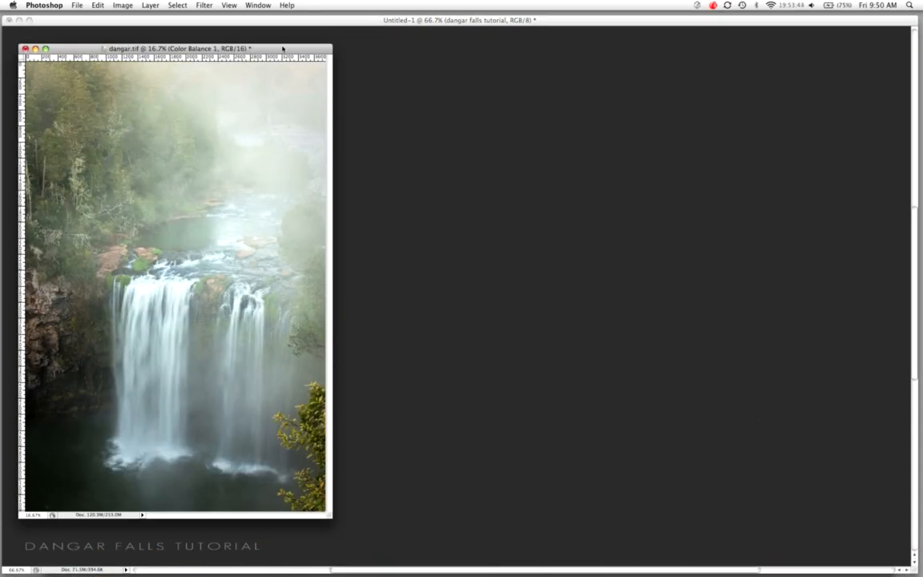
left_click_drag(283, 50, 555, 57)
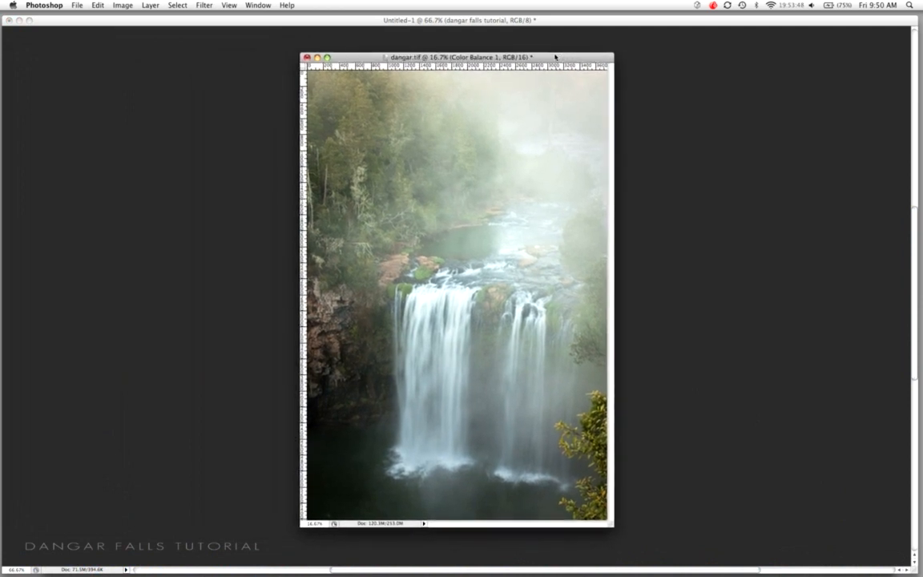
key("Tab")
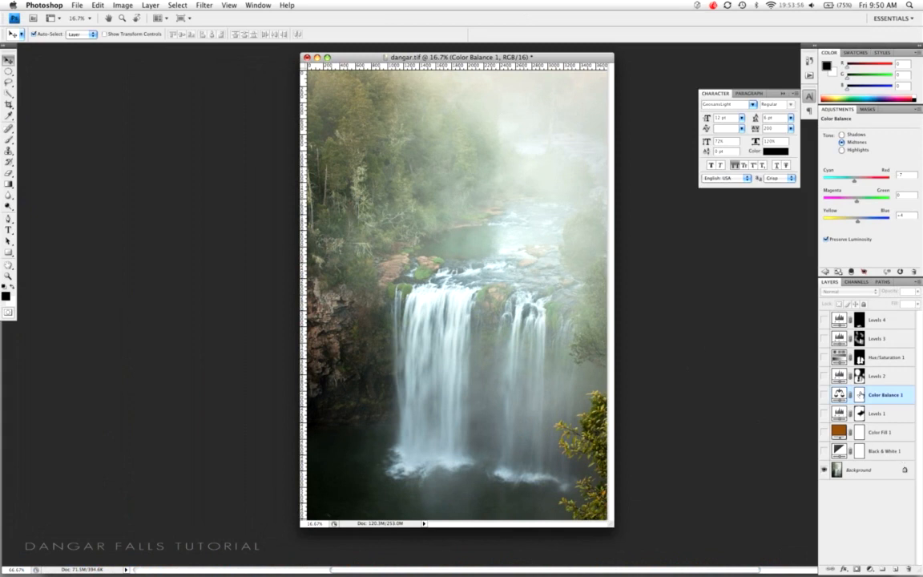
Make the Black & White 1 layer visible and select it to show its adjustment settings
left_click(824, 453)
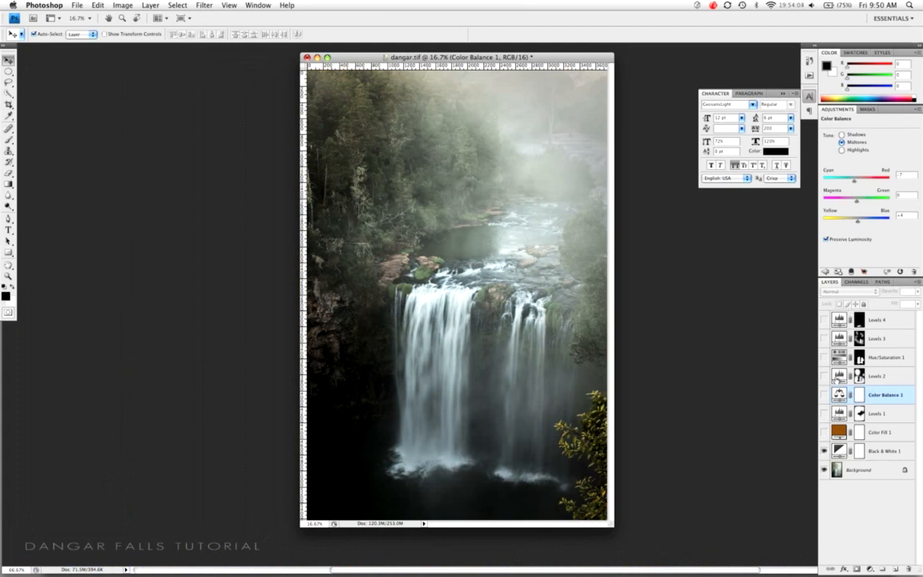
left_click(840, 453)
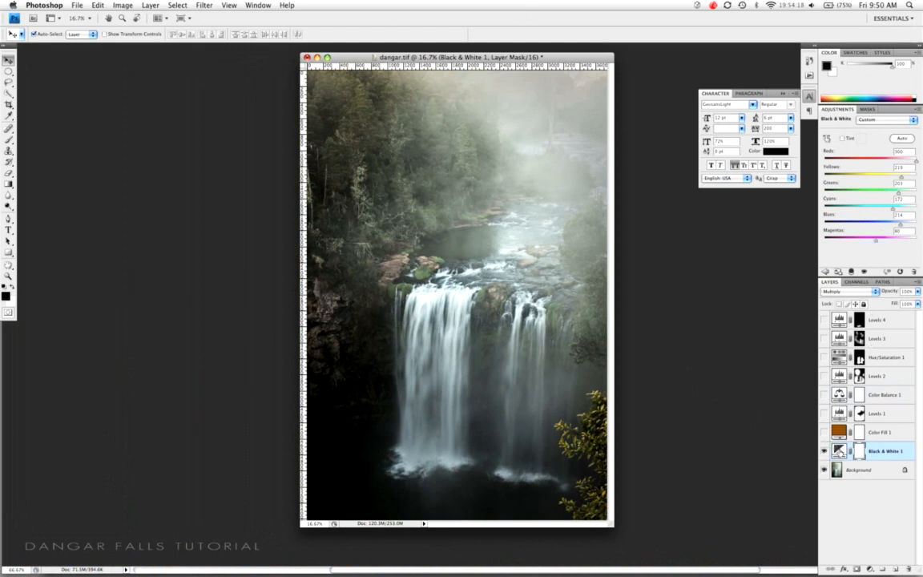
Preview the Black & White 1 layer in Normal blend mode and return it to Multiply
left_click(845, 292)
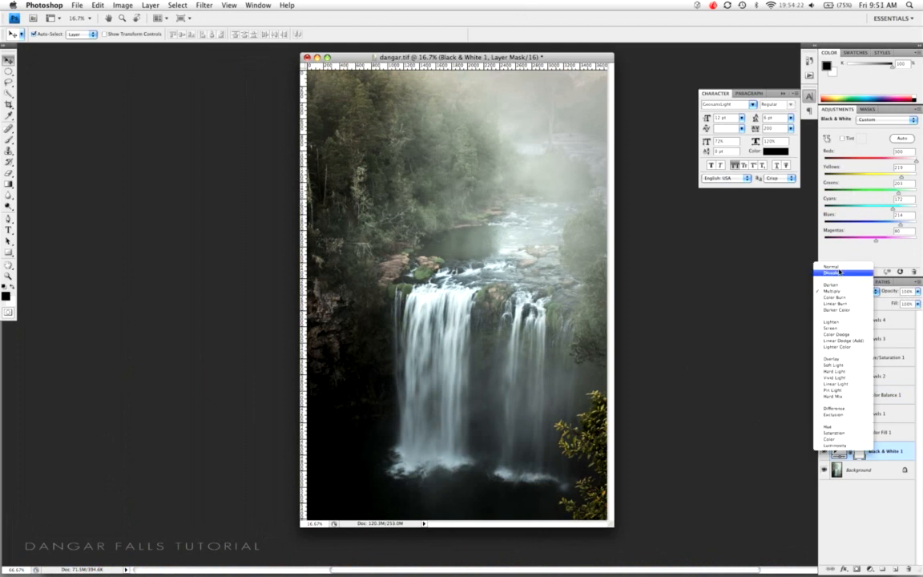
left_click(837, 270)
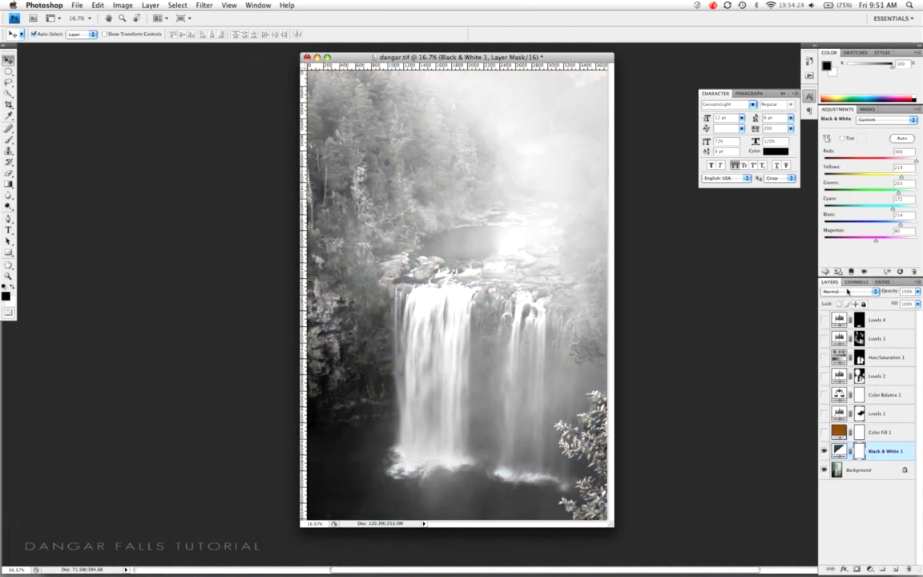
left_click(848, 293)
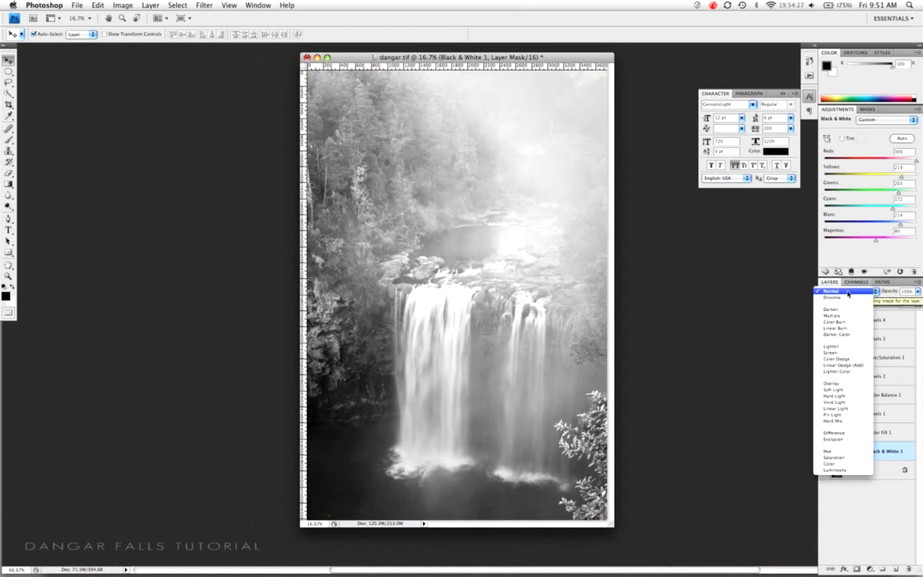
left_click(843, 319)
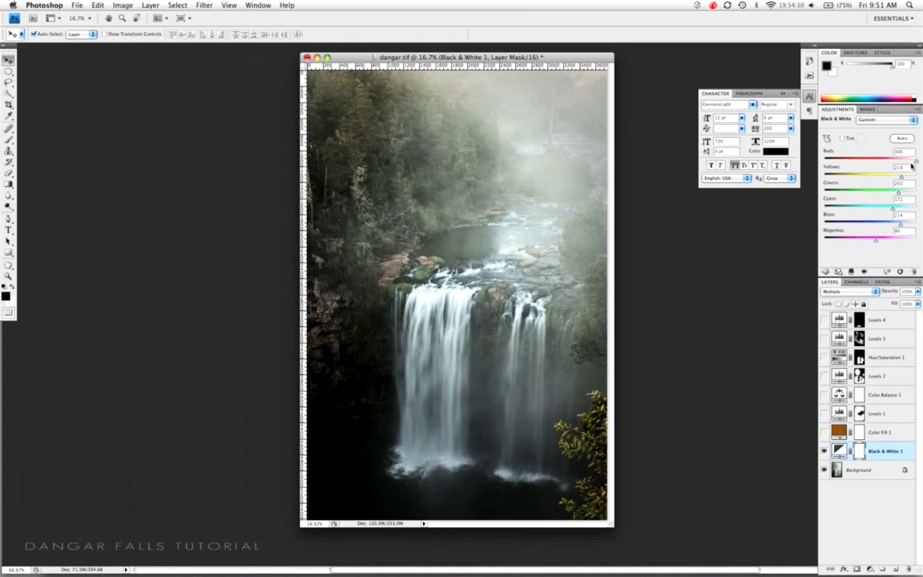
Set the black and white adjustment's Reds to 258 and compare the photo with the layer hidden and shown
mouse_move(916, 162)
left_mouse_down()
mouse_move(844, 170)
mouse_move(918, 166)
mouse_move(901, 168)
left_mouse_up()
left_click(822, 453)
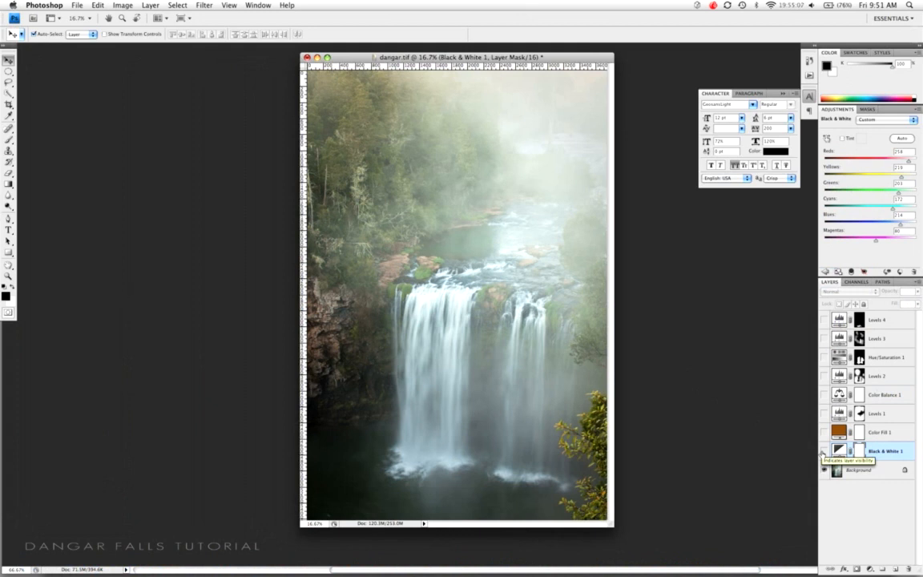
left_click(822, 454)
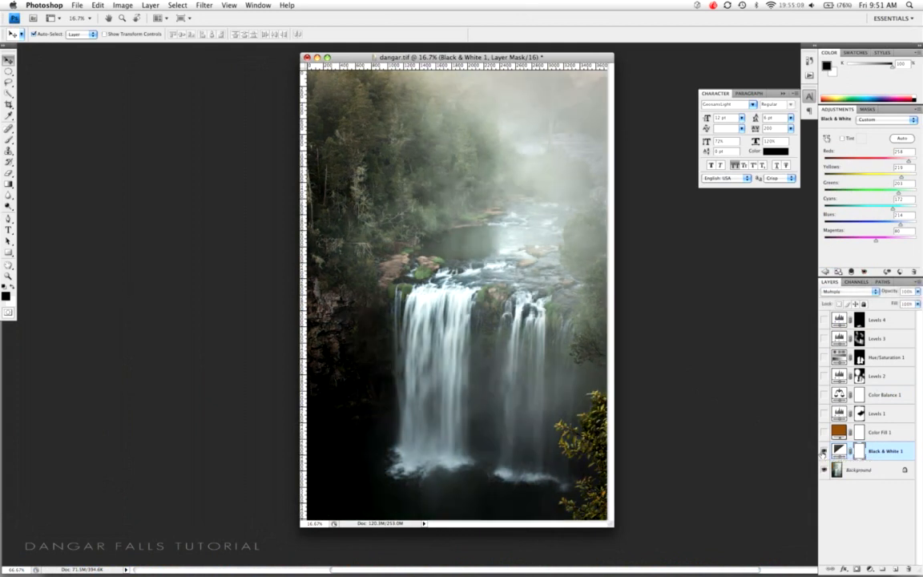
left_click(822, 453)
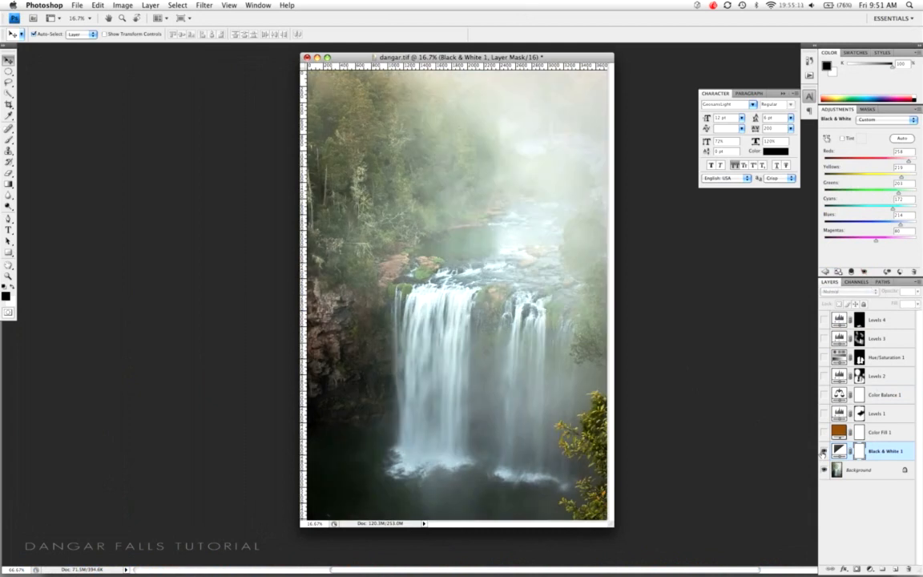
left_click(822, 453)
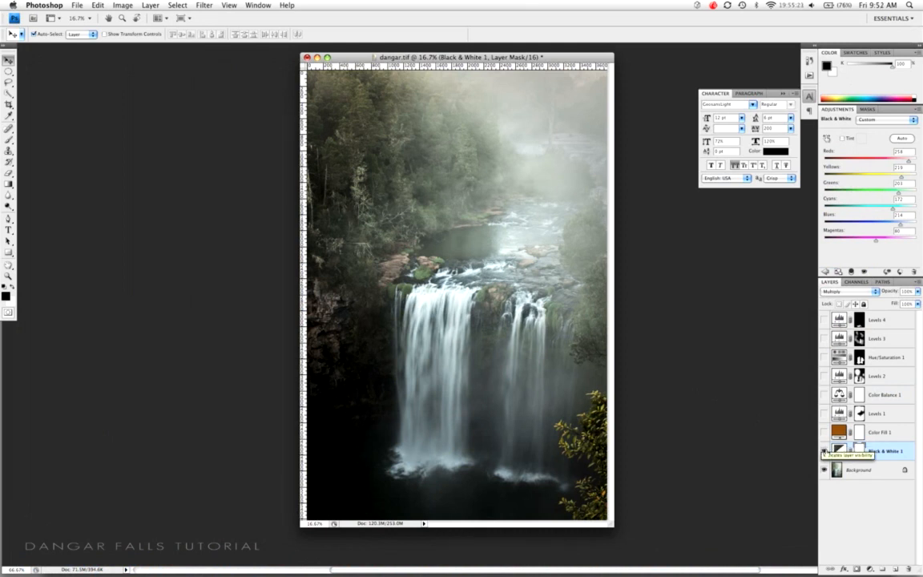
Compare the photo with the Black & White 1 layer hidden and shown
left_click(824, 451)
left_click(823, 451)
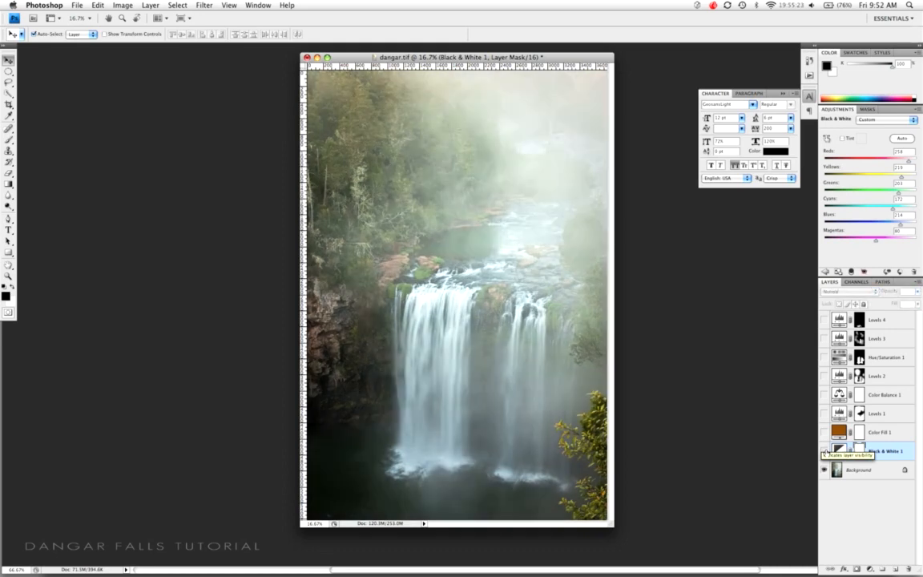
left_click(823, 451)
left_click(823, 451)
left_click(823, 451)
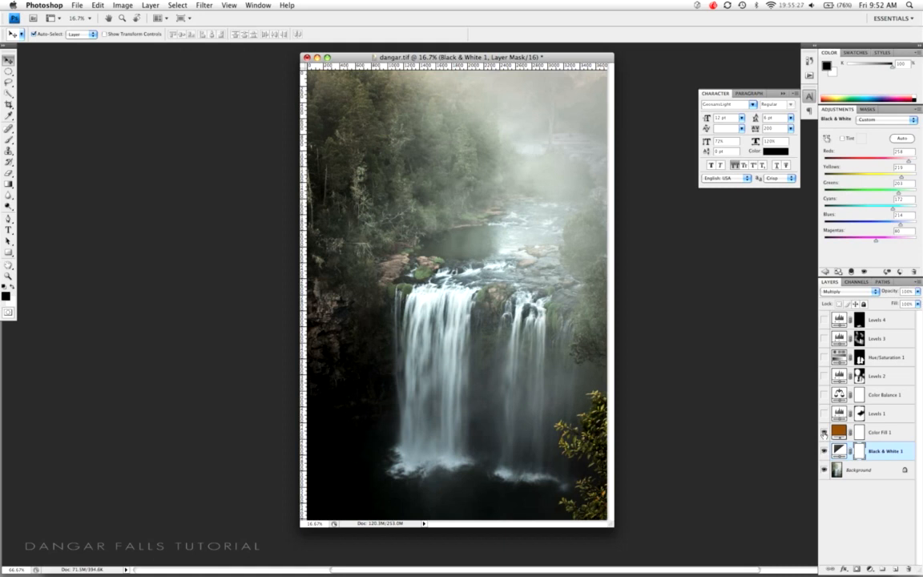
Make the Color Fill 1 layer visible and select it
left_click(823, 432)
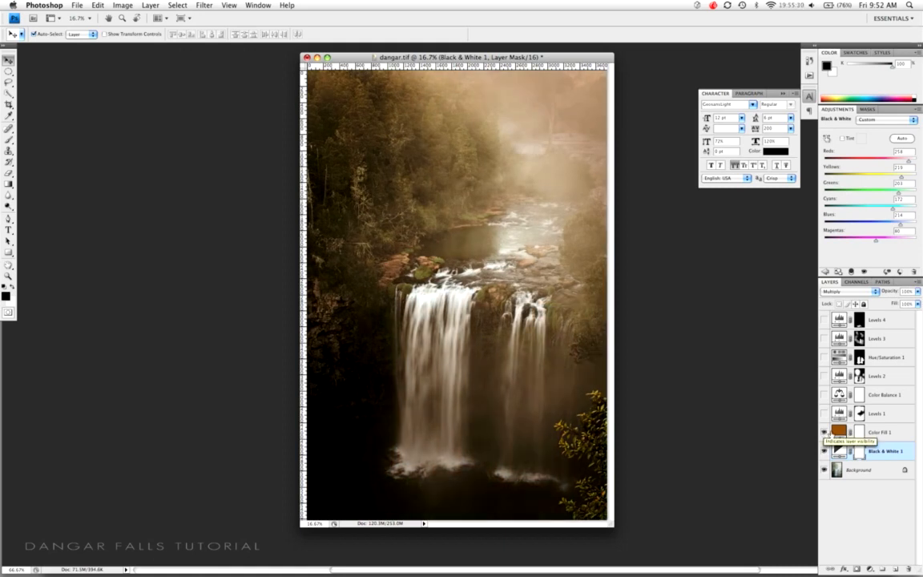
left_click(836, 431)
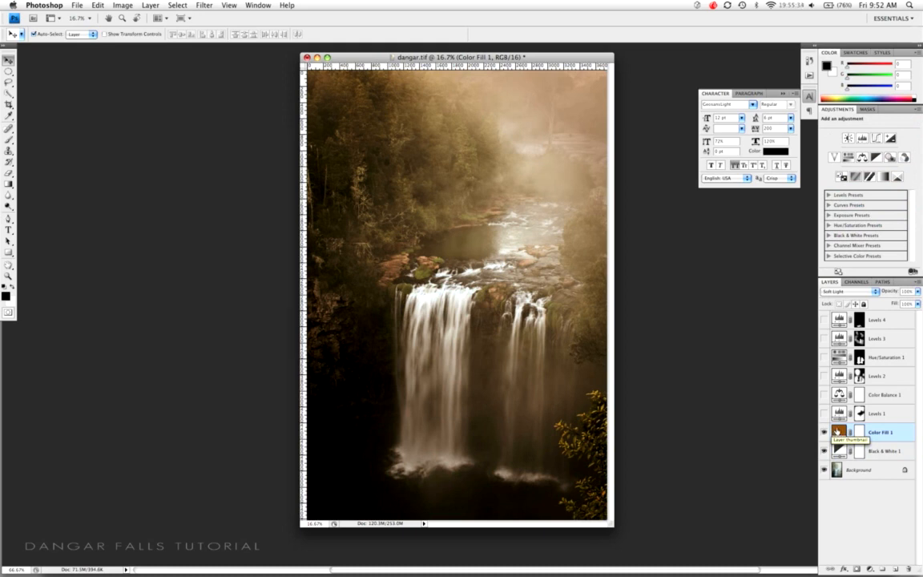
Preview a muted brown (4a3a24) and a dark blue as the Color Fill 1 layer's colour and discard the changes
double_click(838, 432)
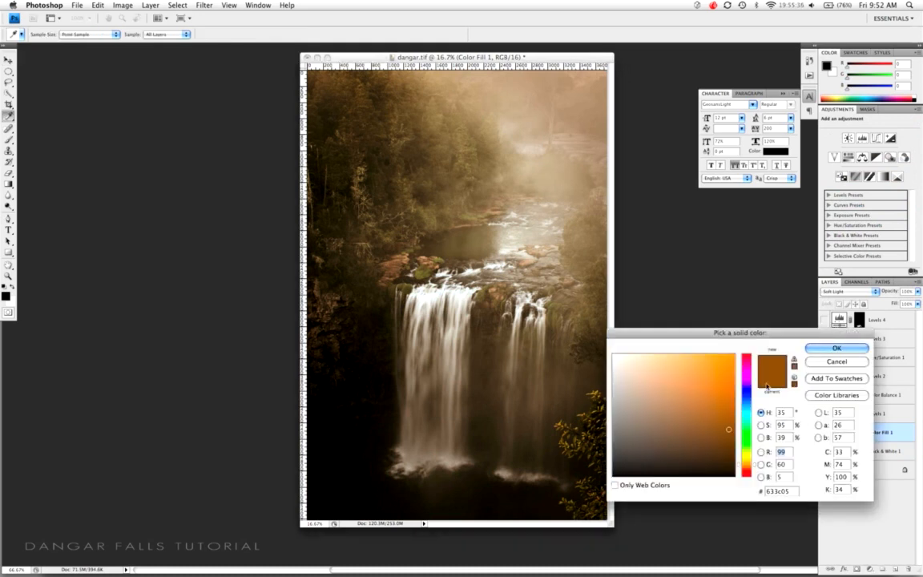
left_click(722, 393)
mouse_move(719, 394)
left_mouse_down()
mouse_move(712, 401)
mouse_move(693, 385)
mouse_move(692, 418)
mouse_move(719, 436)
mouse_move(708, 426)
mouse_move(684, 451)
mouse_move(676, 440)
left_mouse_up()
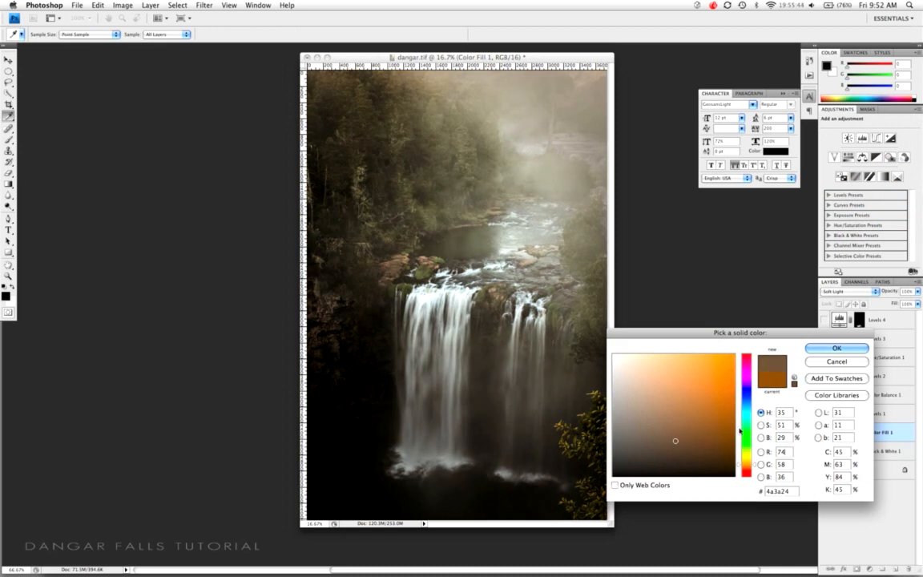
mouse_move(747, 431)
left_mouse_down()
mouse_move(747, 400)
mouse_move(692, 402)
mouse_move(707, 420)
left_mouse_up()
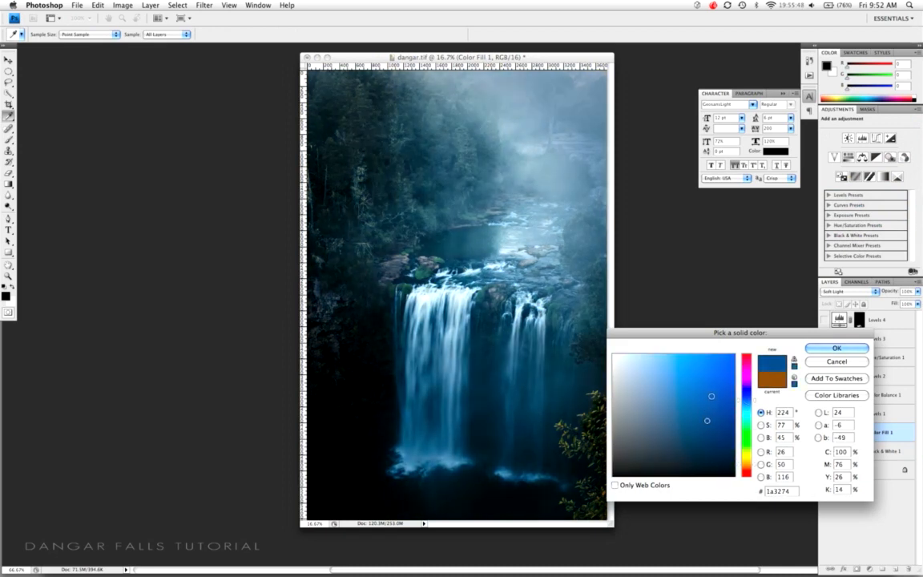
left_click(833, 361)
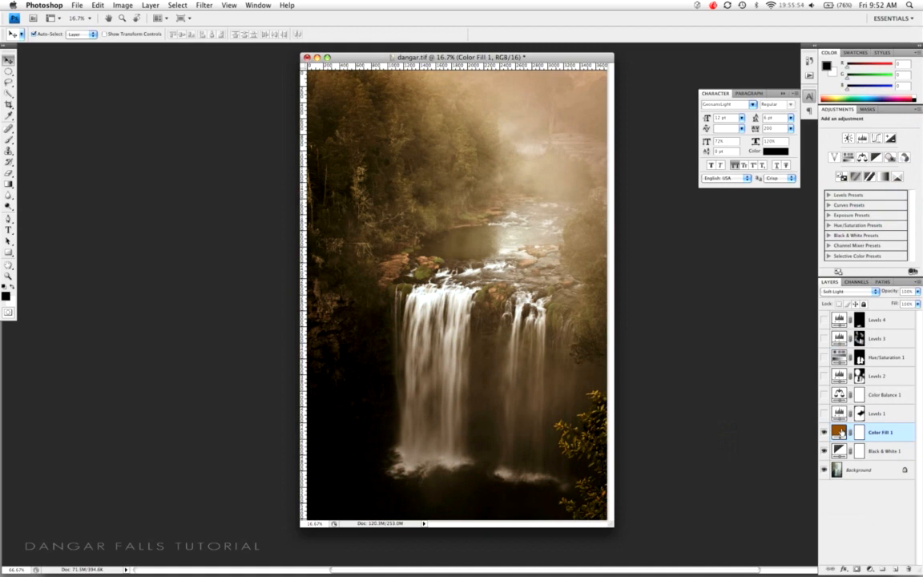
Preview the Color Fill 1 layer in Normal blend mode, view the available fill and adjustment layer types, and return it to Soft Light
left_click(837, 293)
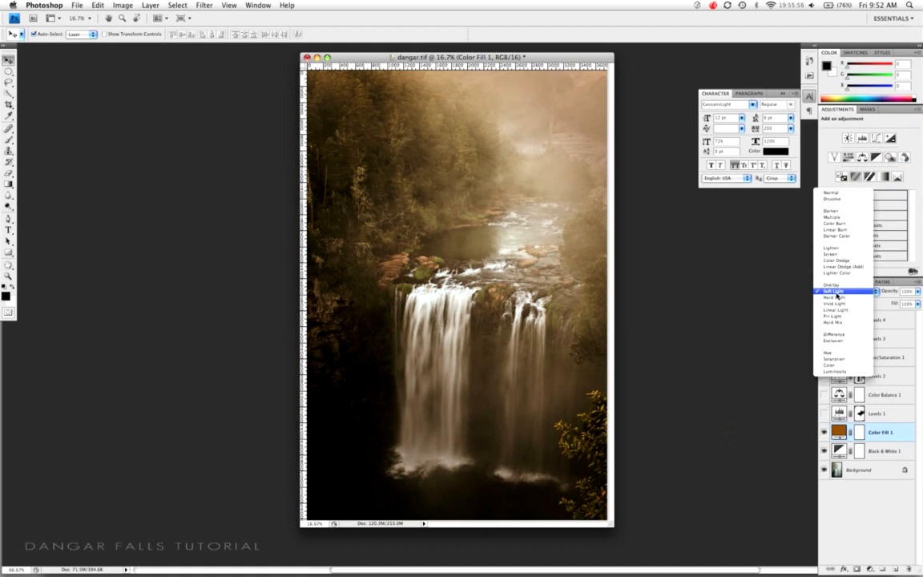
left_click(824, 194)
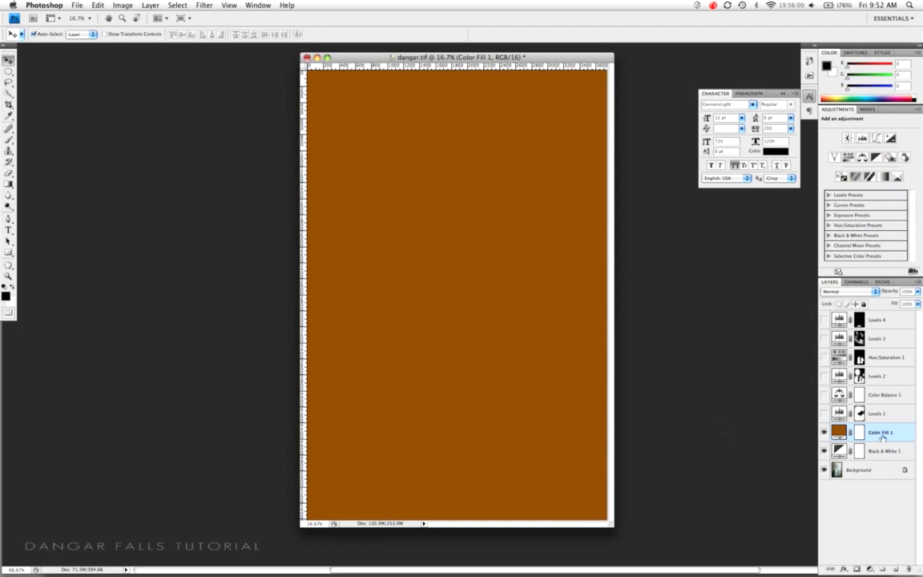
left_click(871, 567)
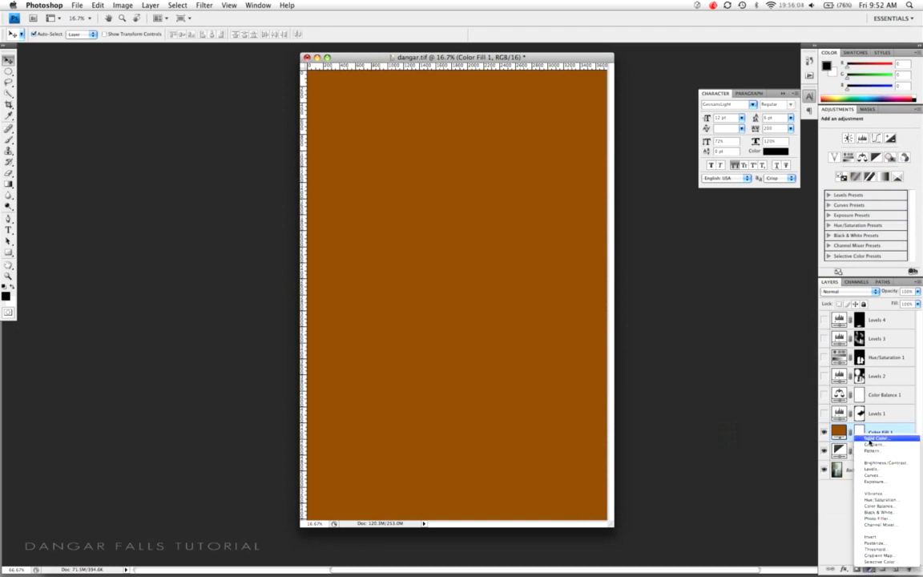
left_click(837, 518)
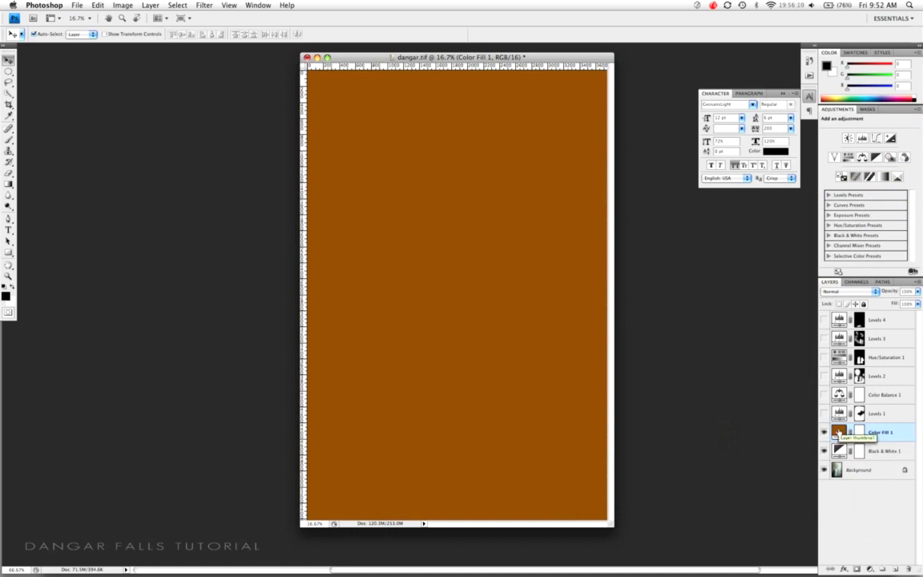
left_click(841, 291)
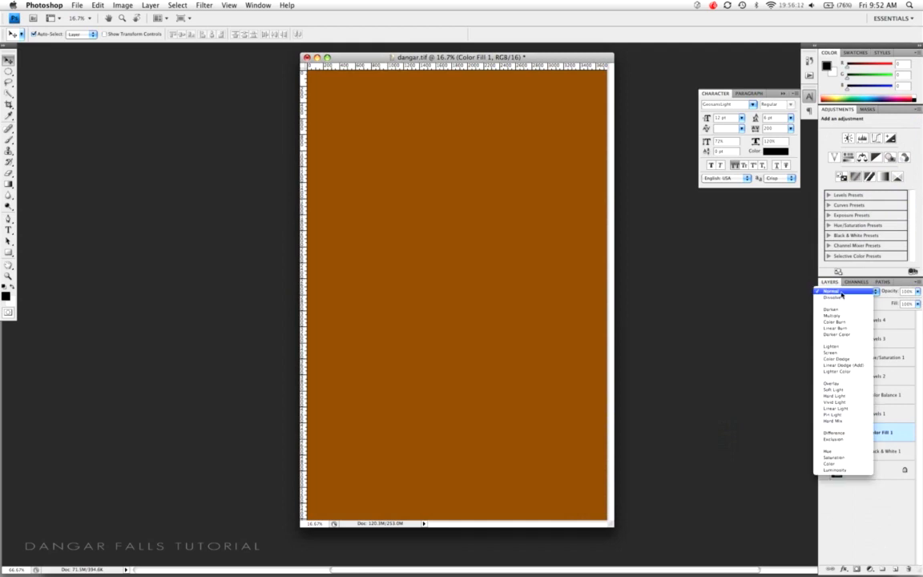
left_click(833, 389)
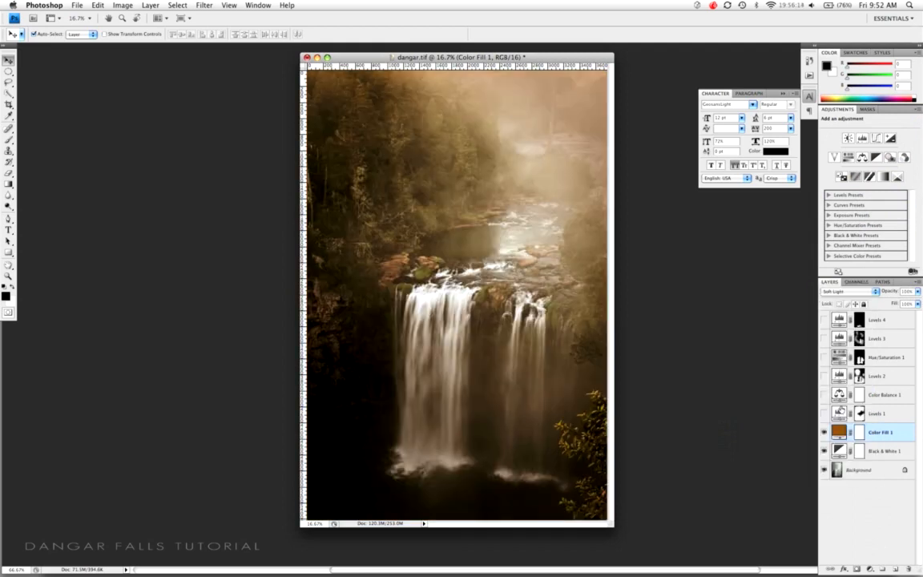
Preview a bright orange (c77f17) and a greyish brown (796e5e) as the Color Fill 1 layer's colour and discard the changes
double_click(839, 431)
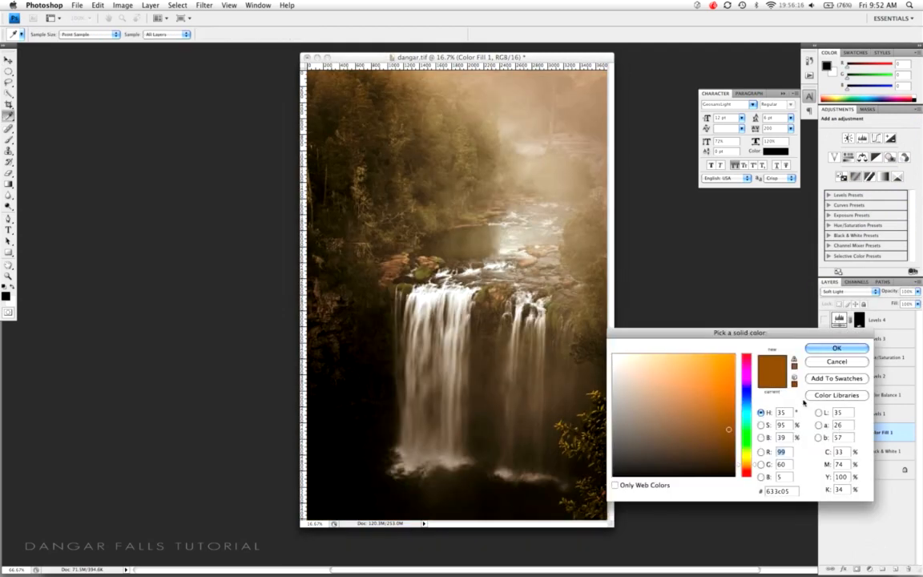
left_click(720, 381)
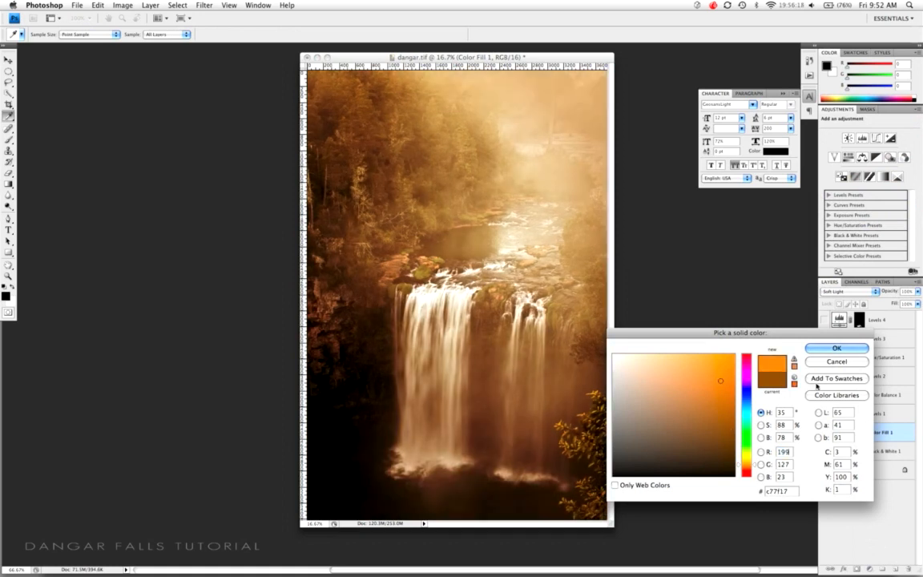
left_click(639, 417)
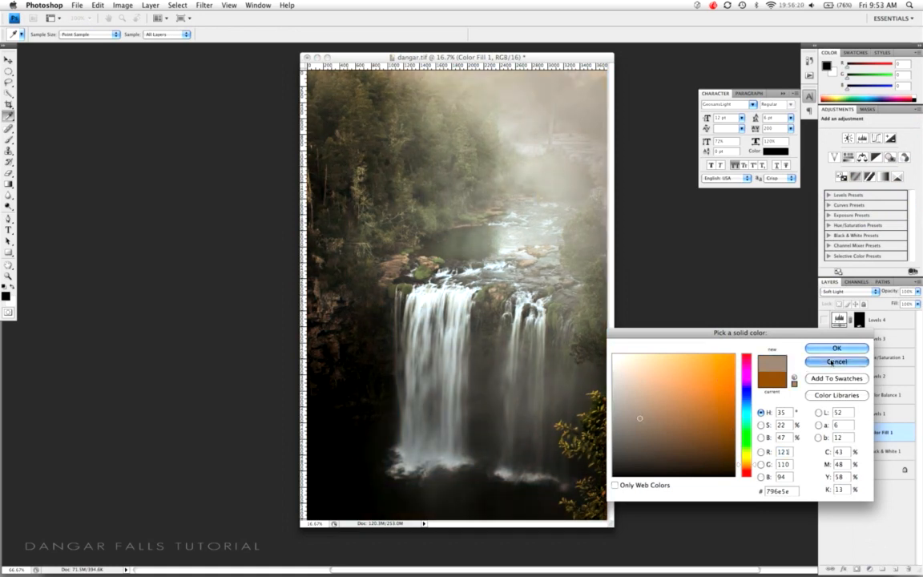
left_click(833, 361)
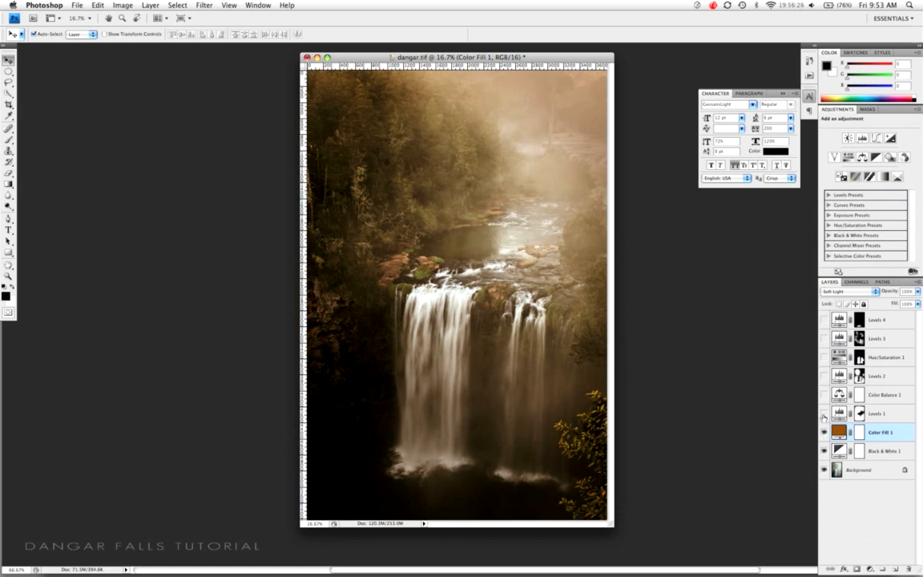
Make the Levels 1 layer visible, select it, and compare the photo with the layer hidden and shown
left_click(824, 413)
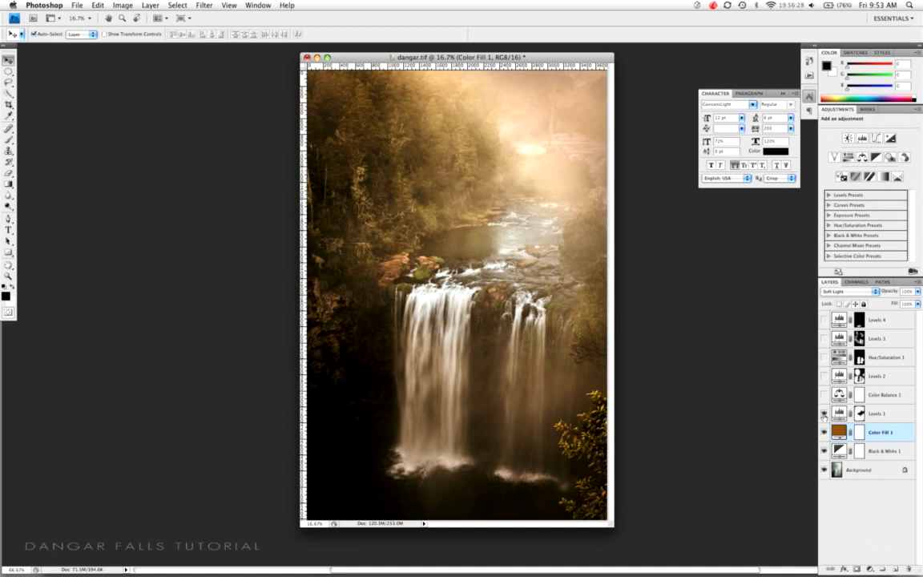
left_click(876, 413)
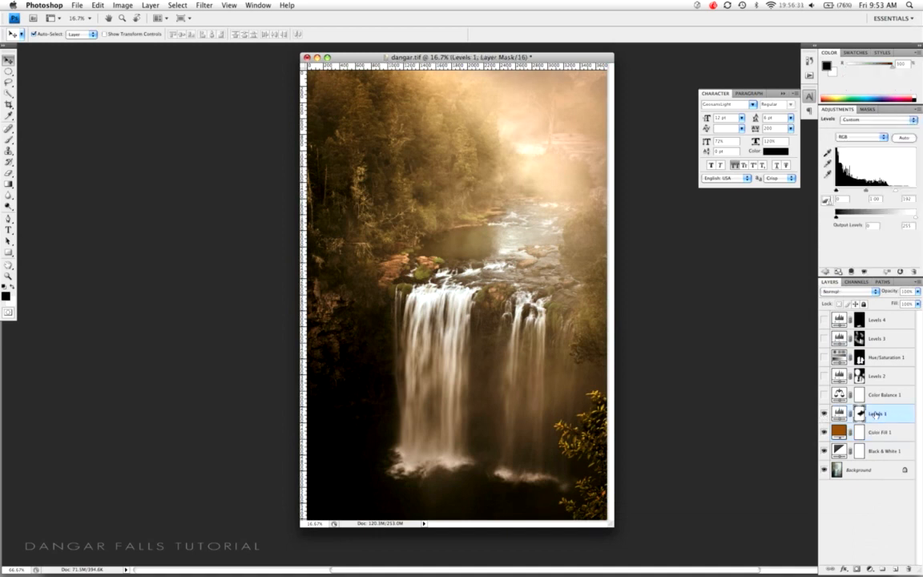
left_click(823, 413)
left_click(824, 413)
left_click(823, 413)
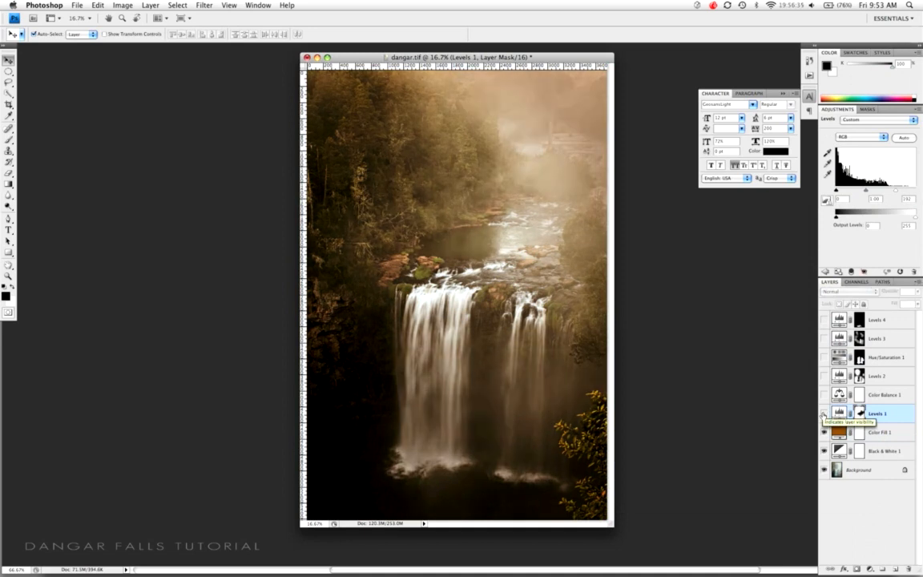
left_click(823, 413)
left_click(823, 412)
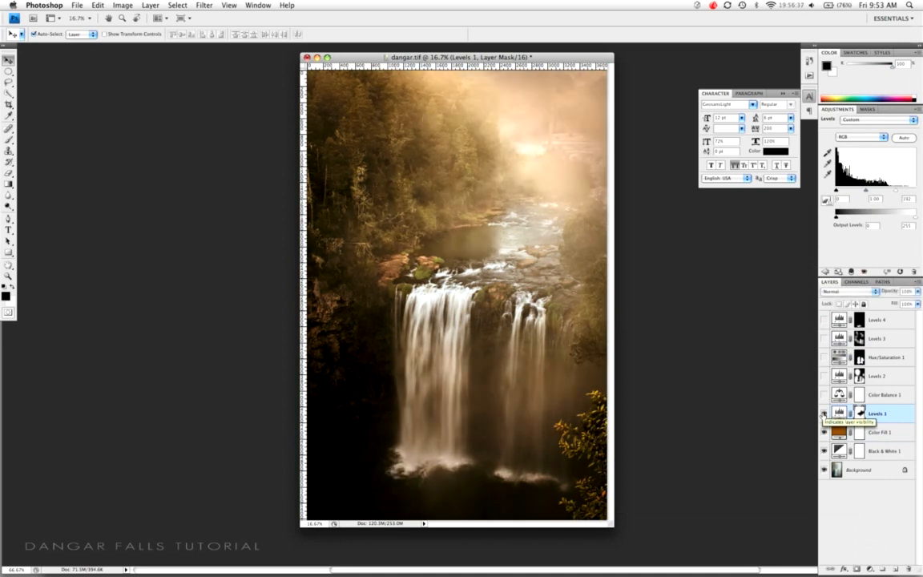
left_click(823, 413)
left_click(823, 412)
left_click(823, 413)
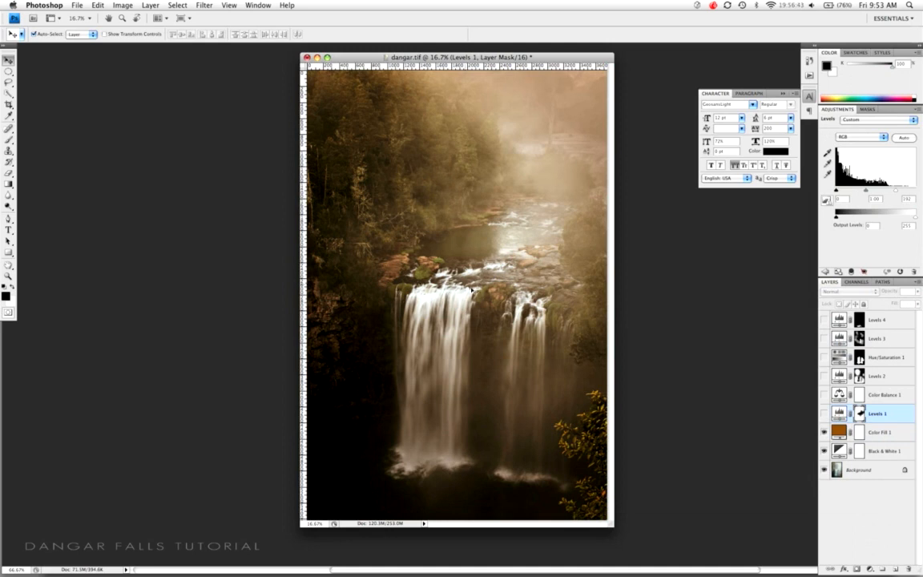
left_click(824, 412)
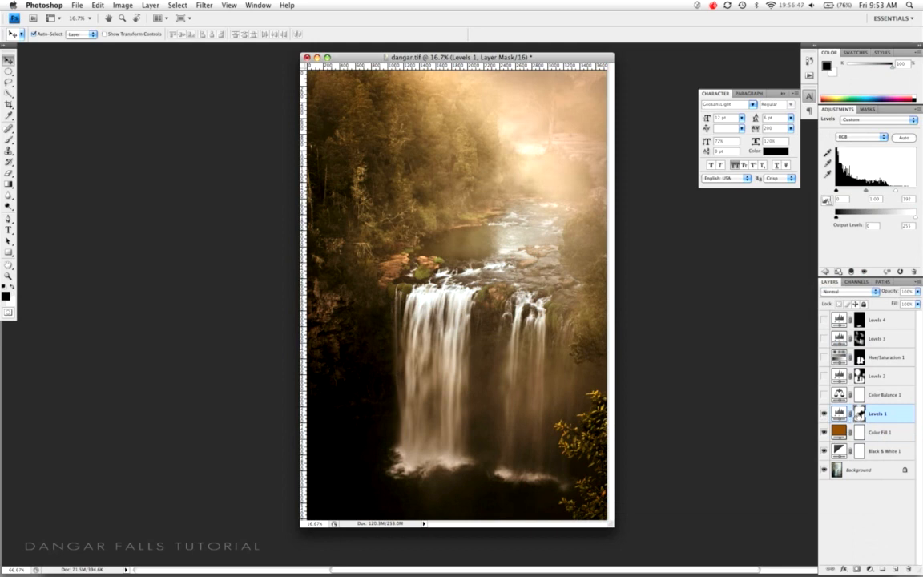
Show the Levels 1 layer mask as a red overlay and compare the photo with the overlay on and off
left_click(860, 412, "alt+shift")
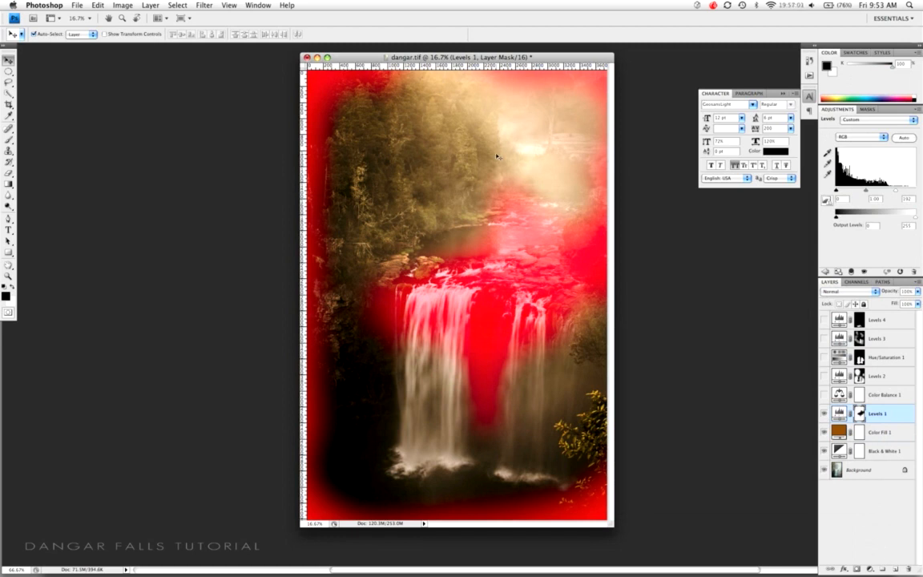
key("backslash")
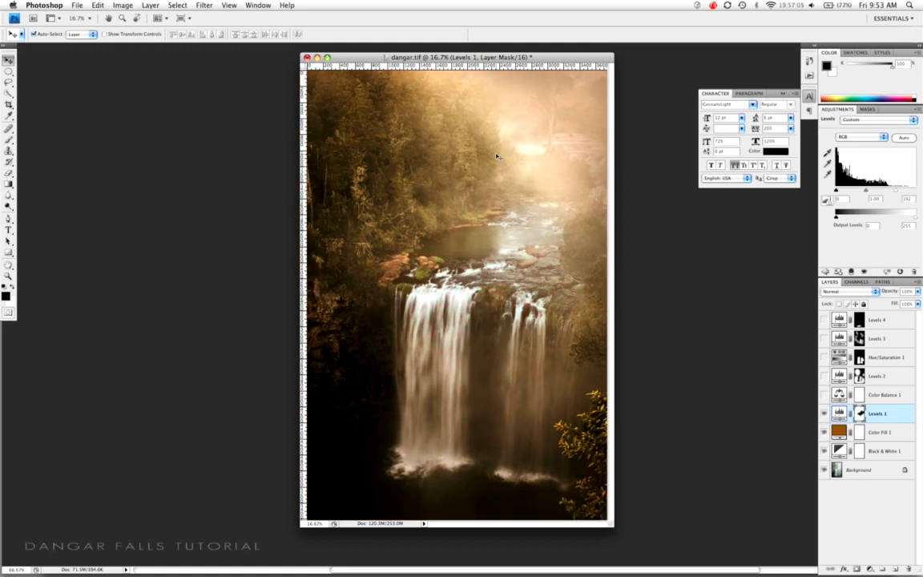
key("backslash")
key("backslash")
key("backslash")
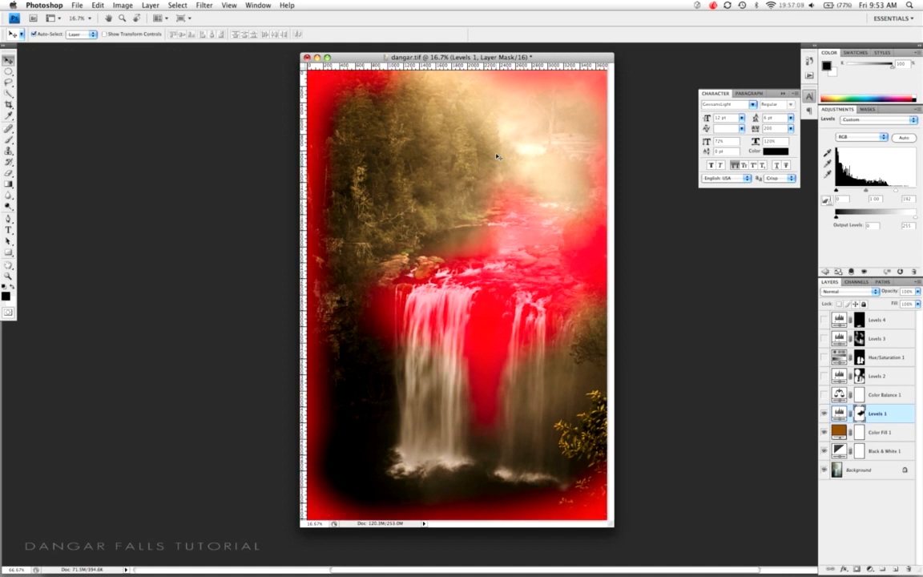
key("backslash")
key("backslash")
key("backslash")
key("backslash")
key("backslash")
key("backslash")
Try a 20% opacity black brush stroke on the Levels 1 mask beside the main waterfall, undo it and hide the mask overlay
key("b")
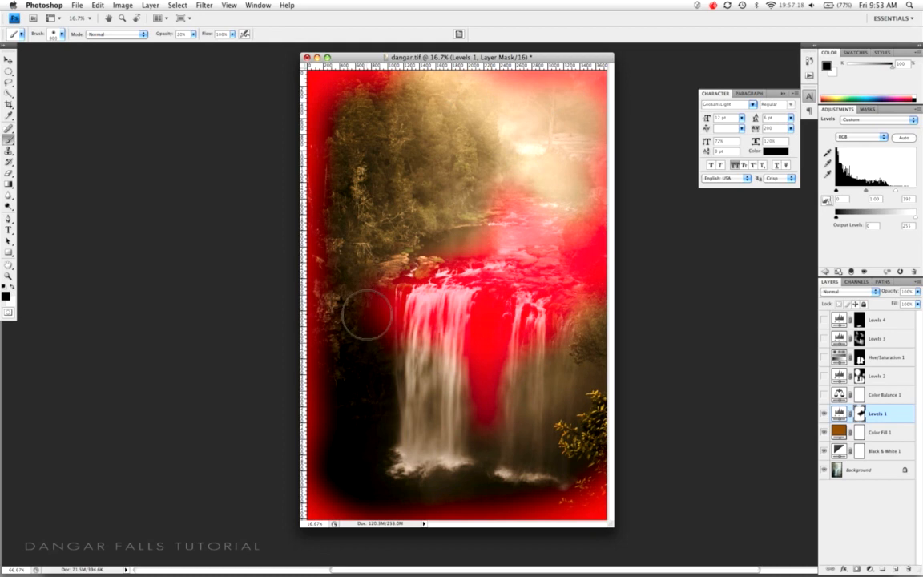
mouse_move(371, 324)
left_mouse_down()
mouse_move(403, 337)
mouse_move(370, 330)
mouse_move(384, 366)
mouse_move(375, 355)
mouse_move(375, 309)
mouse_move(388, 336)
left_mouse_up()
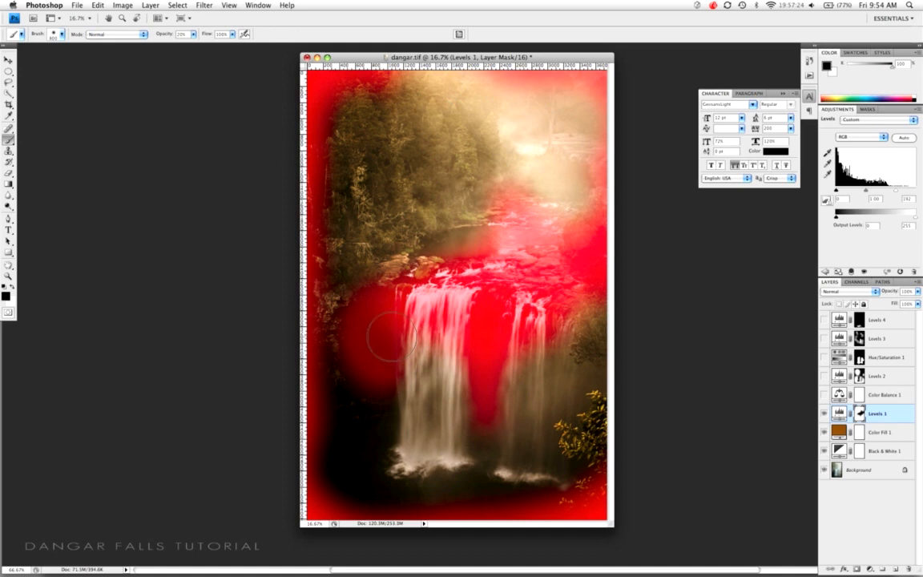
key("super+z")
key("backslash")
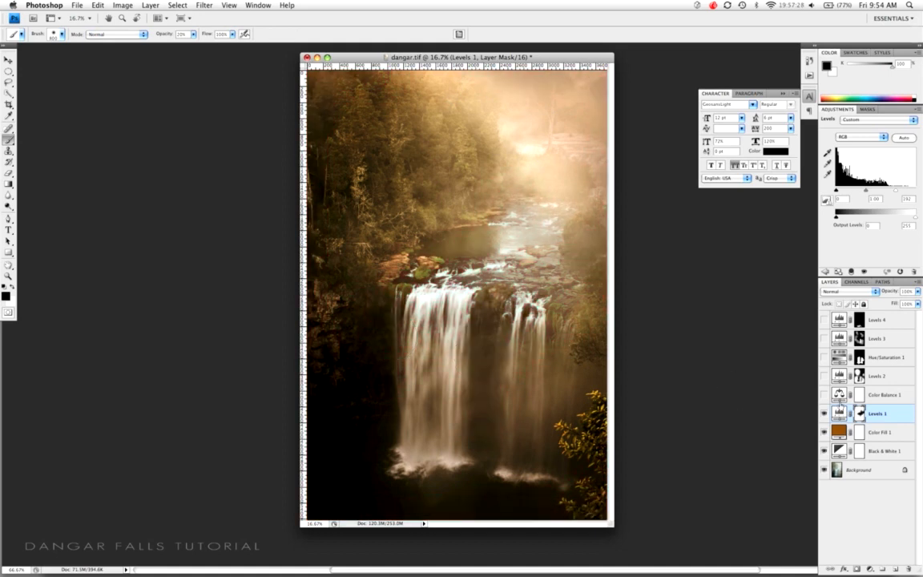
Make the Color Balance 1 layer visible, select it to show its settings, and compare the photo with the layer hidden and shown
left_click(825, 396)
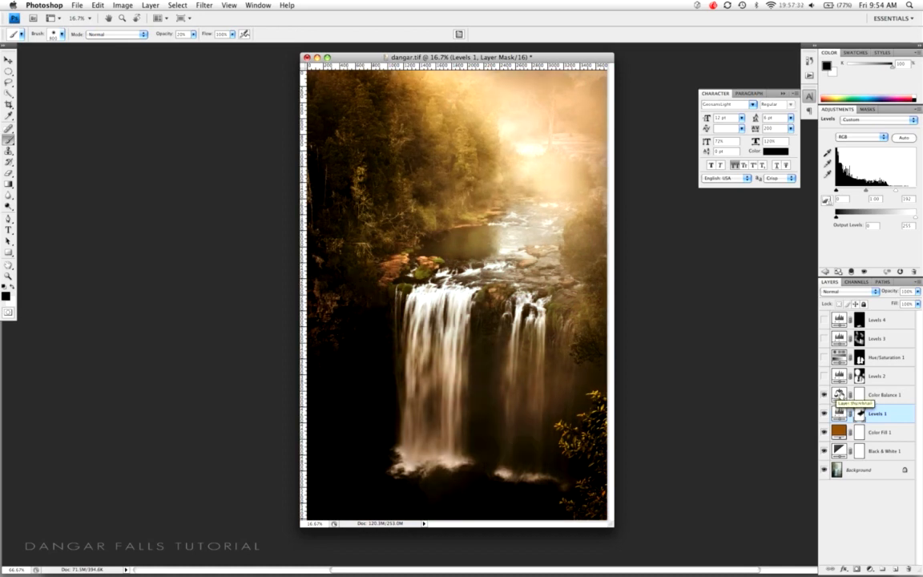
left_click(838, 394)
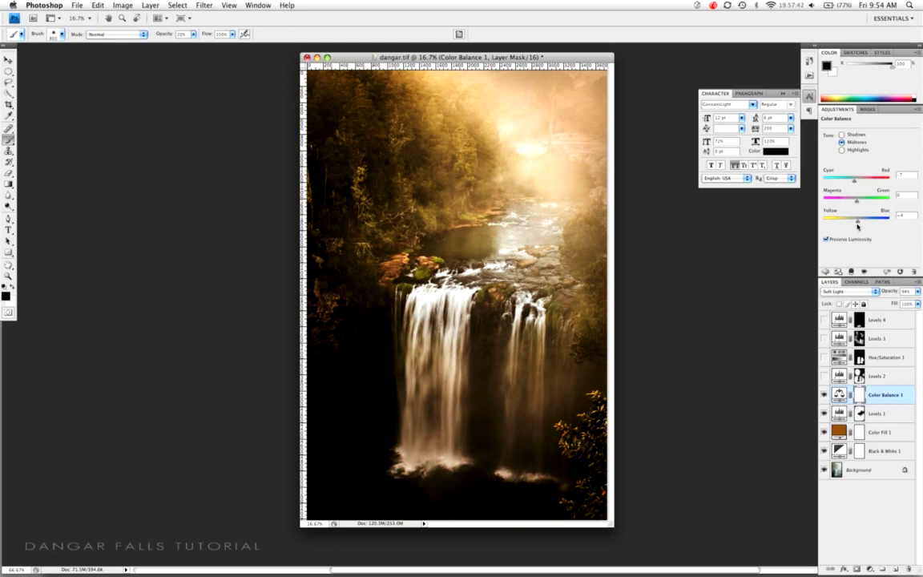
left_click(825, 395)
left_click(825, 395)
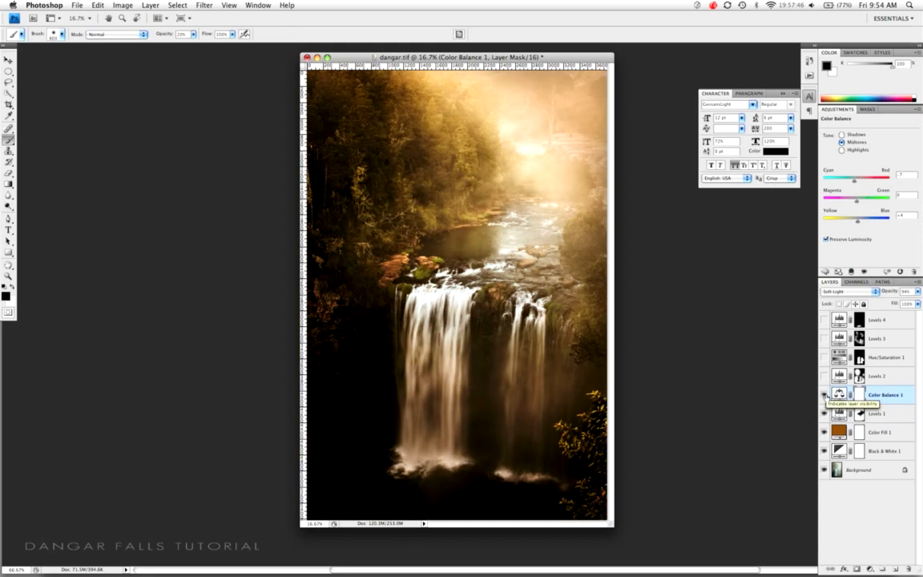
left_click(824, 395)
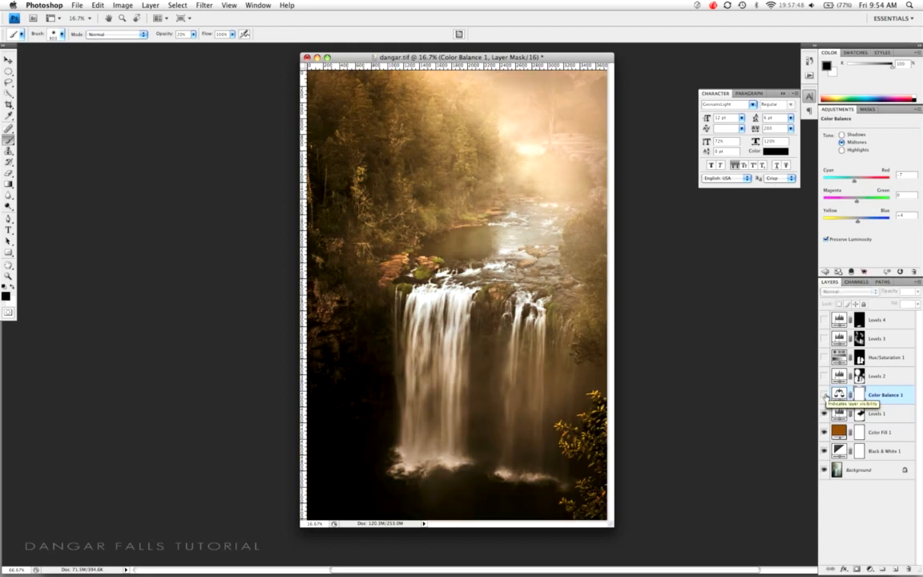
left_click(824, 395)
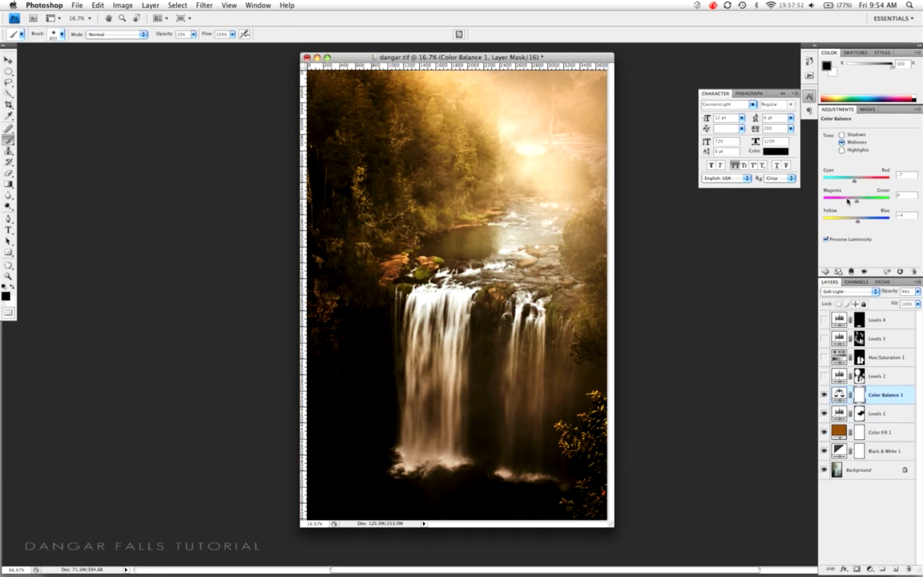
Try the Normal blend mode on the Color Balance 1 layer and return the layer to Soft Light
mouse_move(854, 181)
left_mouse_down()
mouse_move(846, 184)
mouse_move(903, 192)
mouse_move(854, 189)
left_mouse_up()
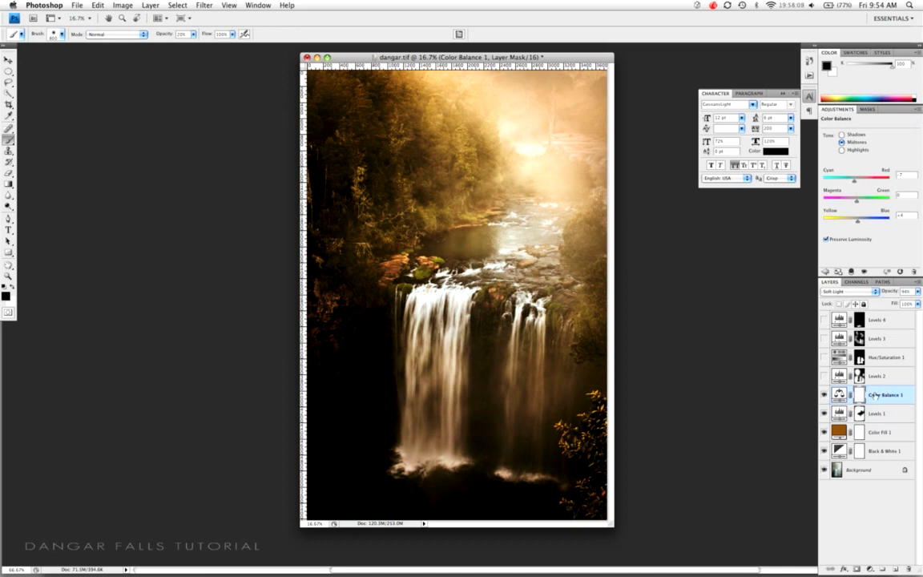
left_click(866, 291)
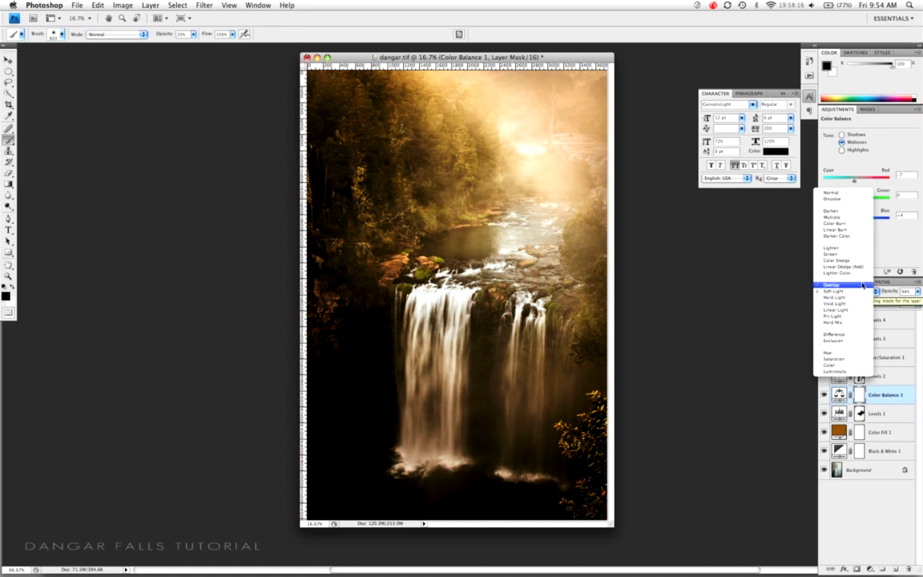
left_click(827, 174)
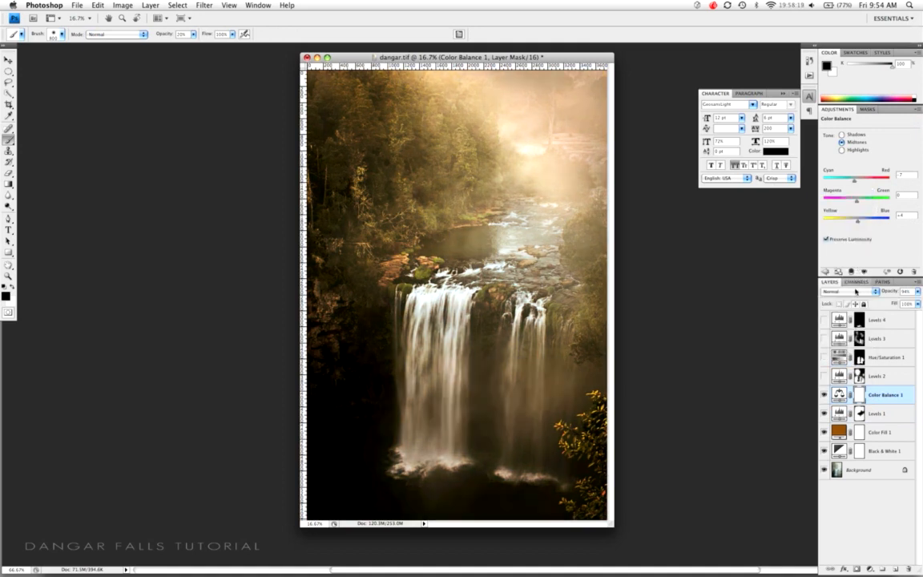
left_click(849, 292)
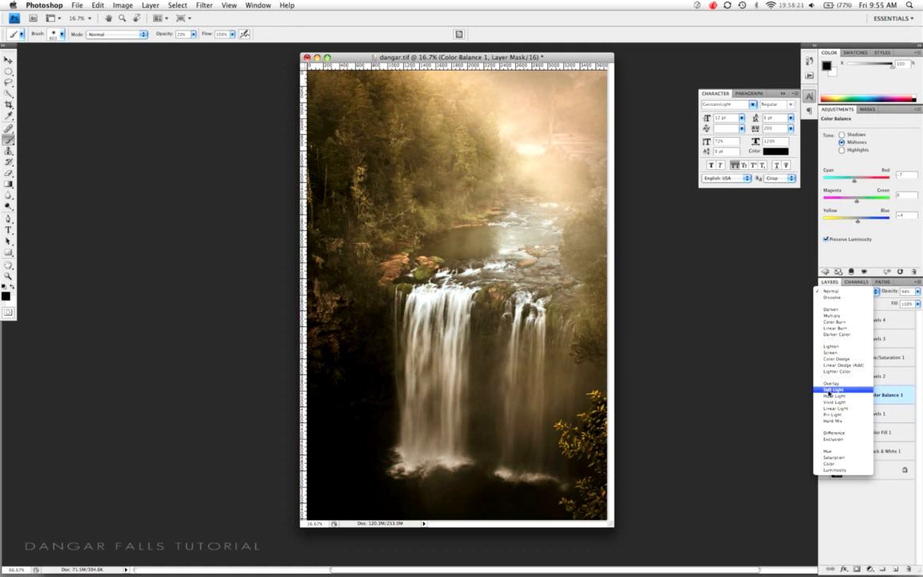
left_click(830, 390)
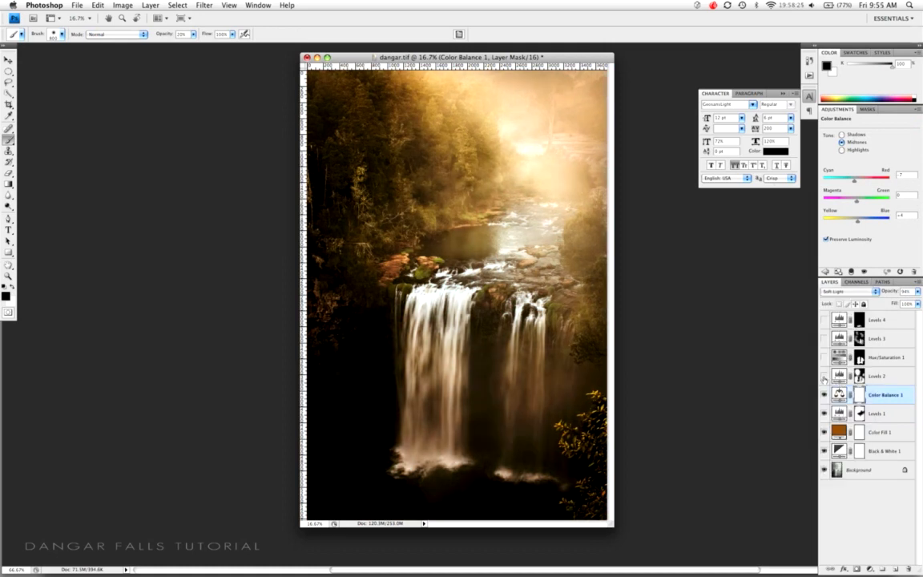
Make the Levels 2 layer visible, compare the photo with it hidden and shown, and select it
left_click(824, 377)
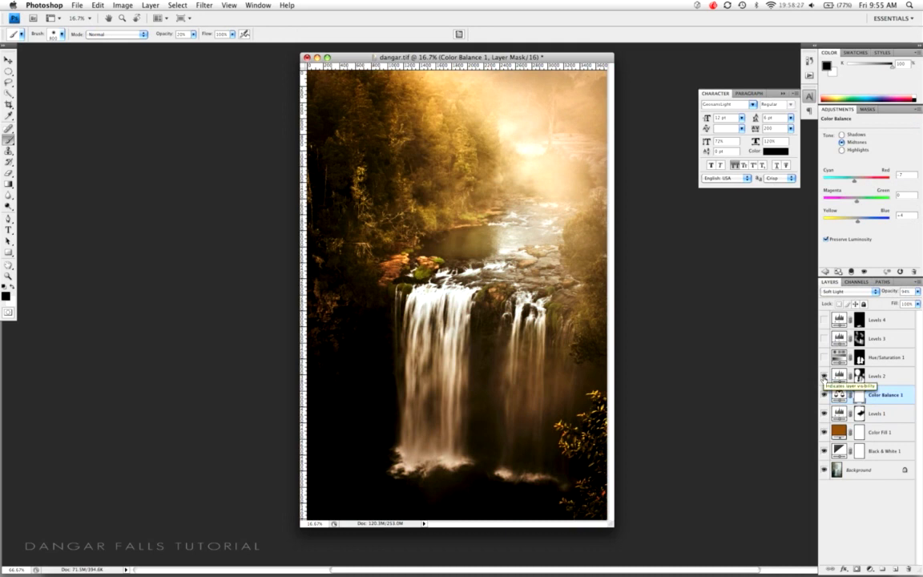
left_click(823, 376)
left_click(824, 376)
left_click(824, 377)
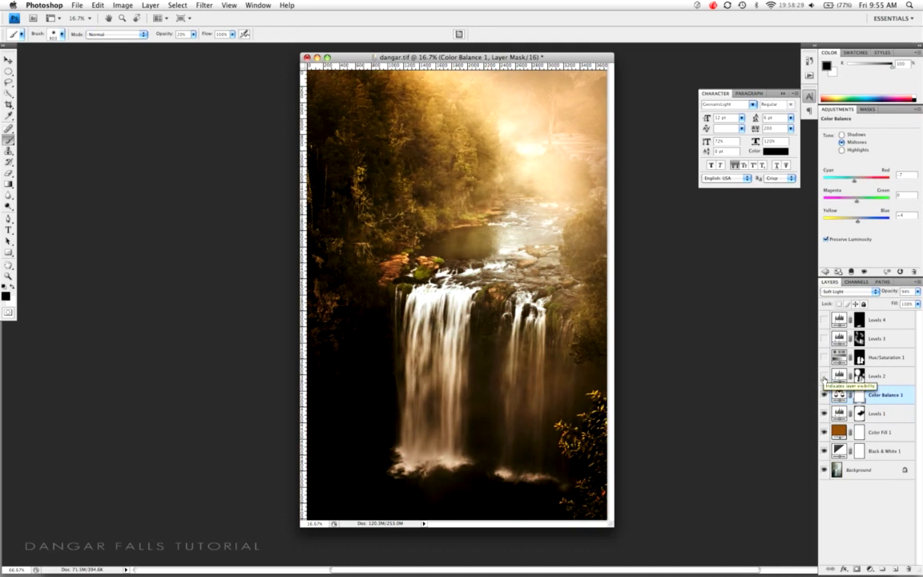
left_click(823, 377)
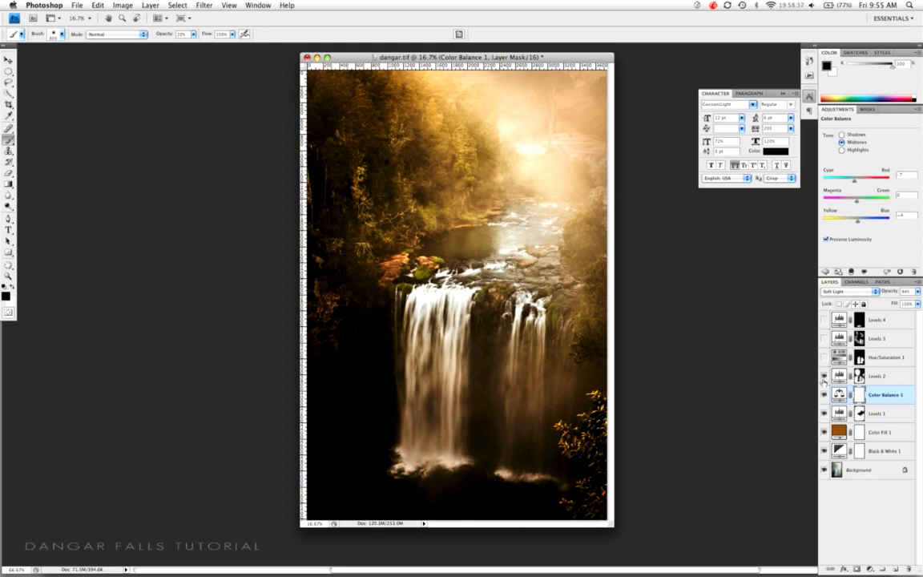
left_click(876, 378)
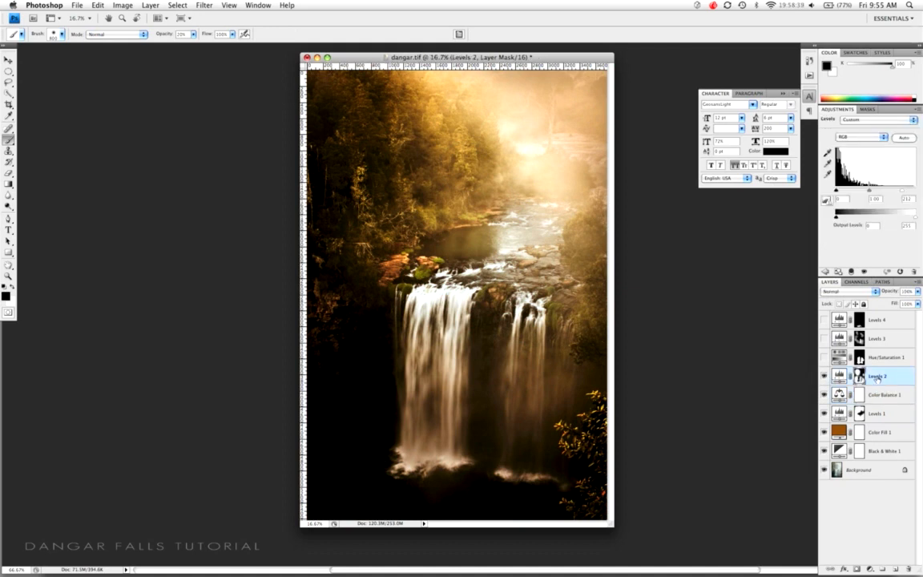
Inspect the Levels 2 mask as a red overlay, hide the overlay and compare the photo with and without the layer
key("backslash")
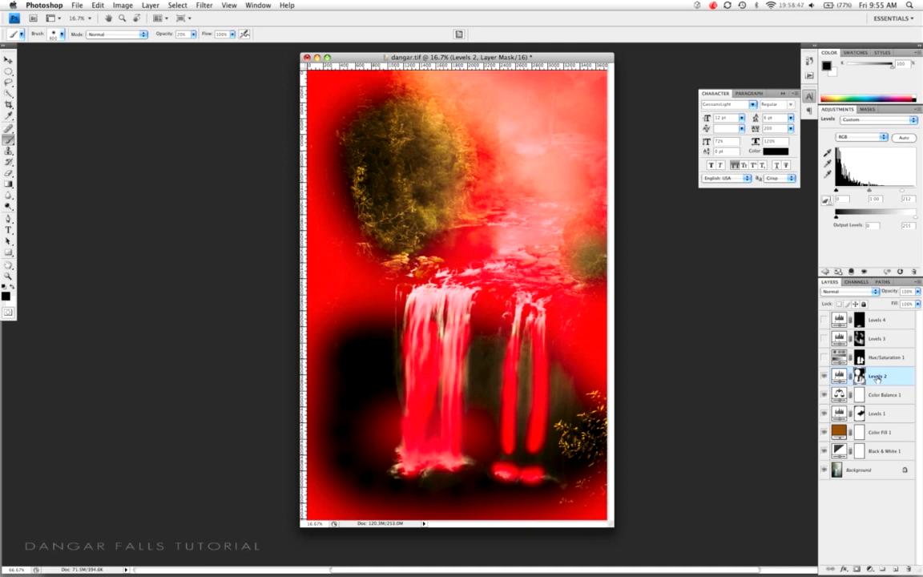
key("backslash")
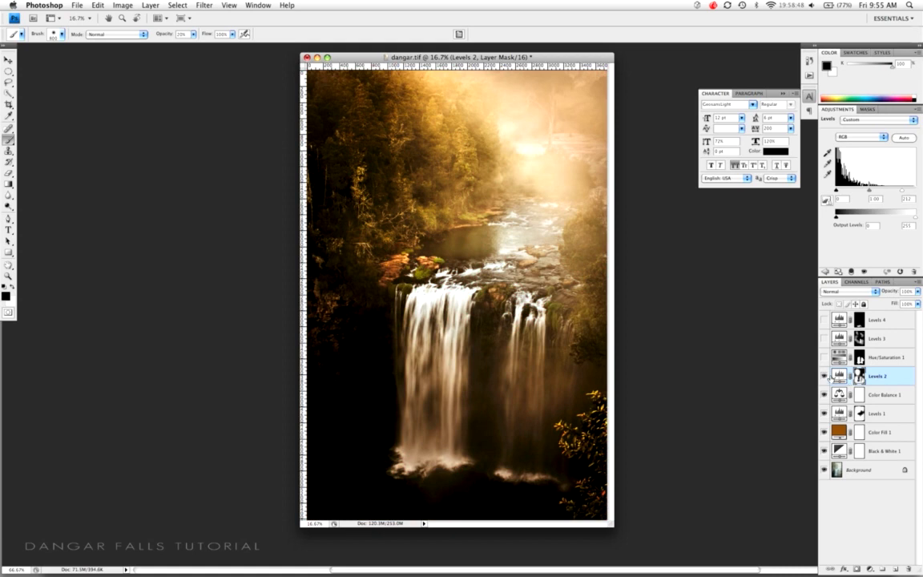
left_click(824, 376)
left_click(823, 376)
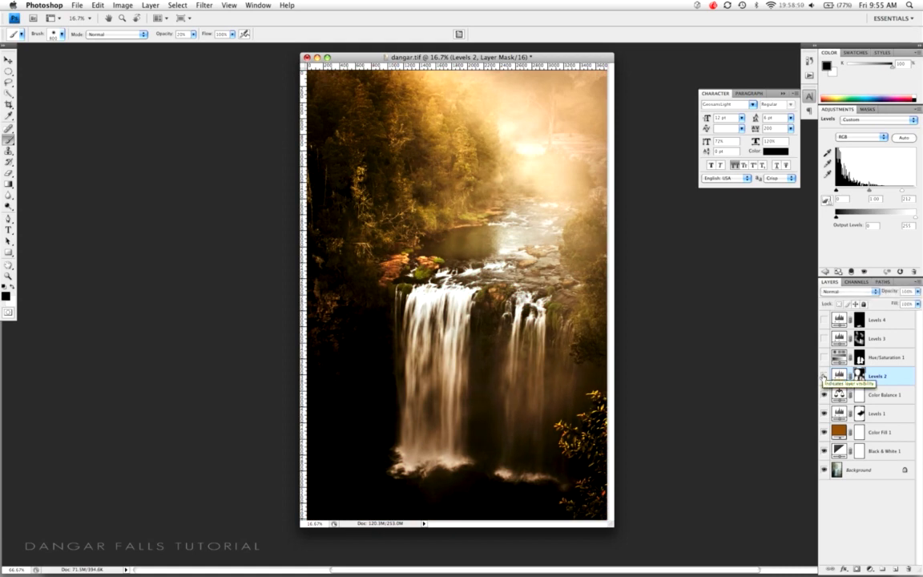
left_click(823, 376)
left_click(824, 376)
left_click(823, 376)
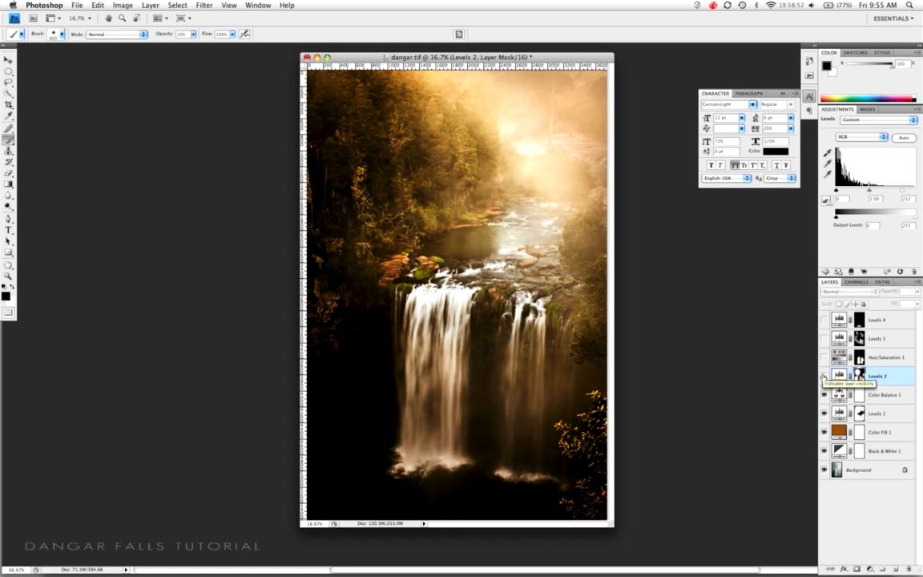
left_click(824, 376)
left_click(824, 376)
left_click(823, 375)
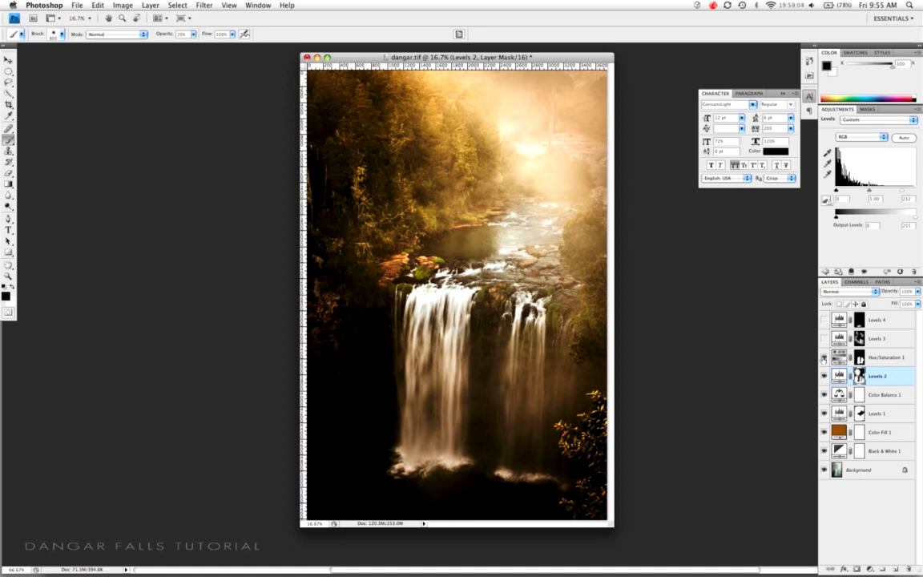
Make the Hue/Saturation 1 layer visible and compare the waterfalls with the layer hidden and shown
left_click(824, 359)
left_click(823, 359)
left_click(823, 359)
left_click(824, 359)
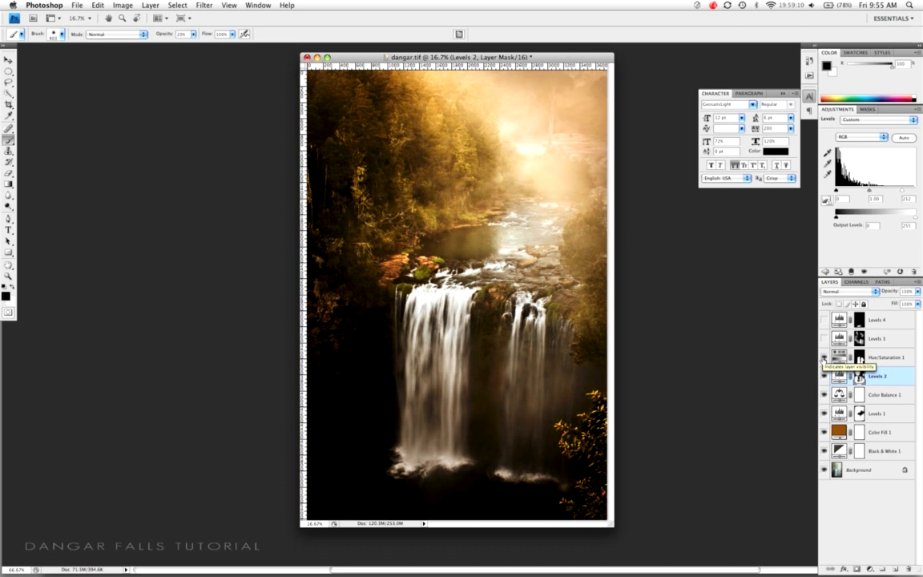
left_click(824, 359)
left_click(823, 359)
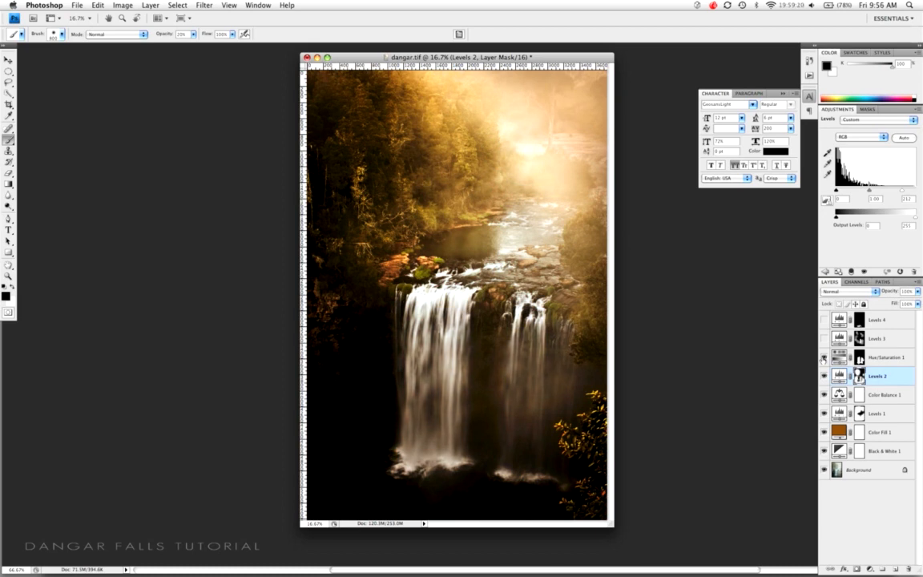
left_click(823, 358)
Select the Hue/Saturation 1 layer and display its settings for the Yellows range
left_click(838, 358)
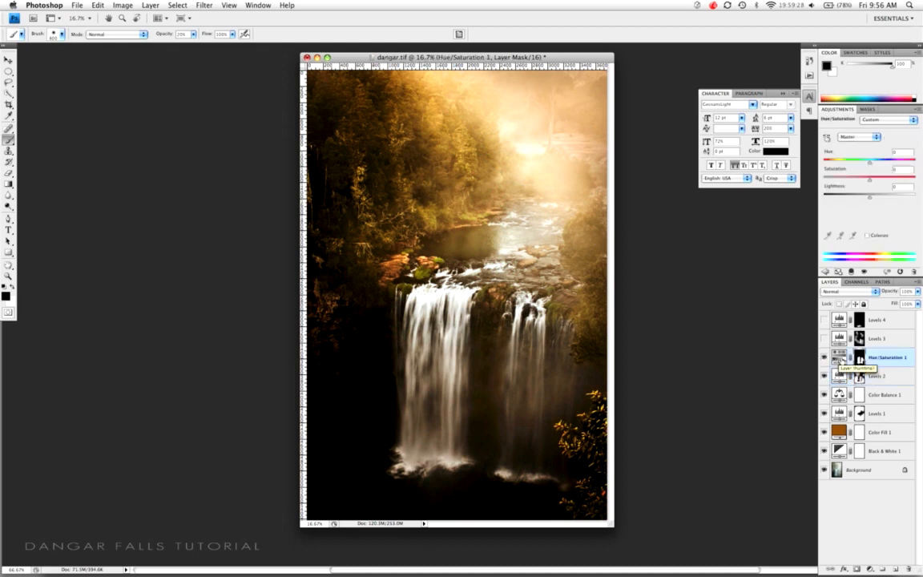
left_click(865, 137)
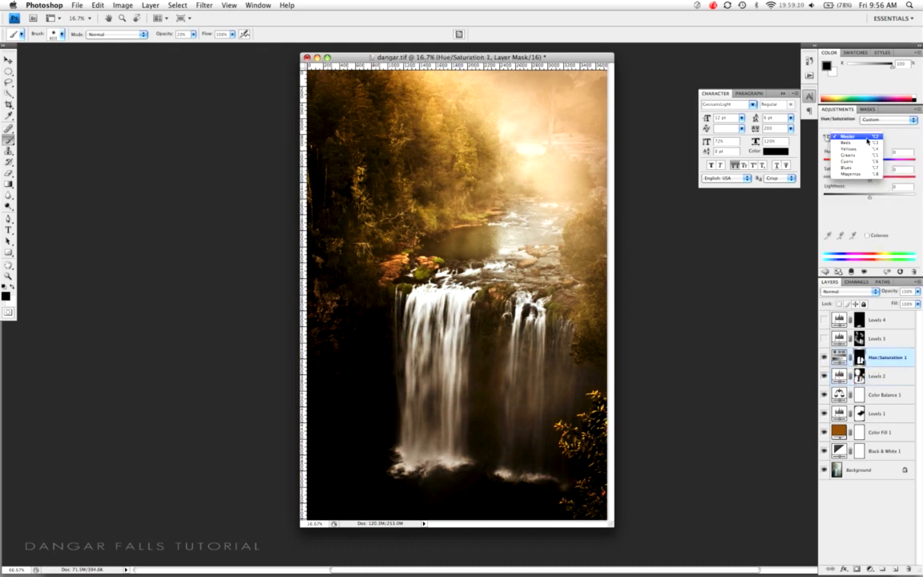
left_click(861, 149)
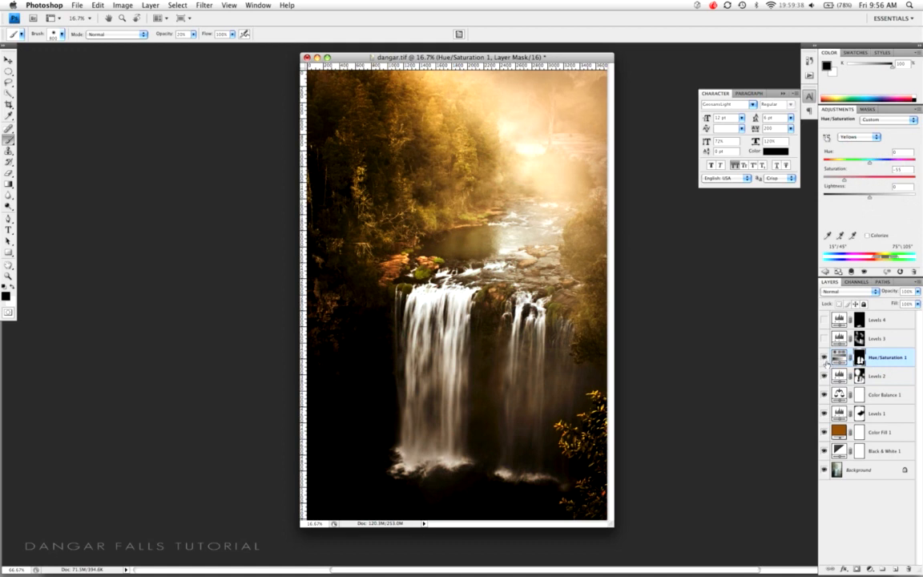
Show the Hue/Saturation 1 mask as a red overlay, compare the photo with the overlay on and off, and leave it hidden
left_click(859, 359, "alt+shift")
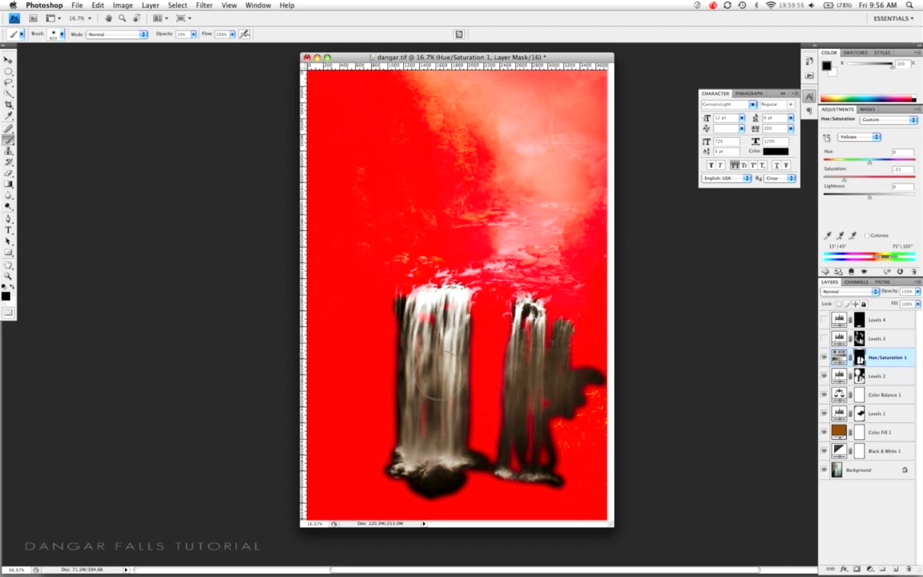
key("backslash")
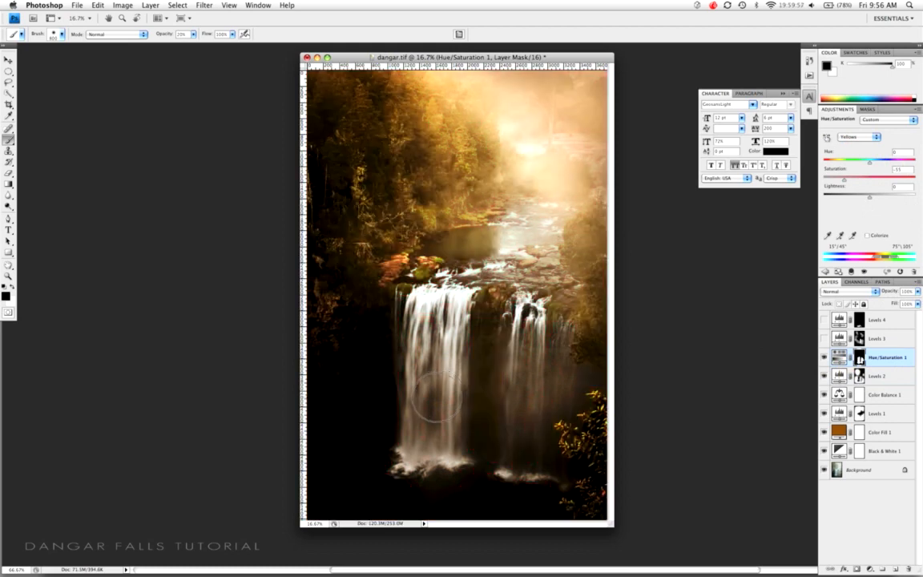
key("backslash")
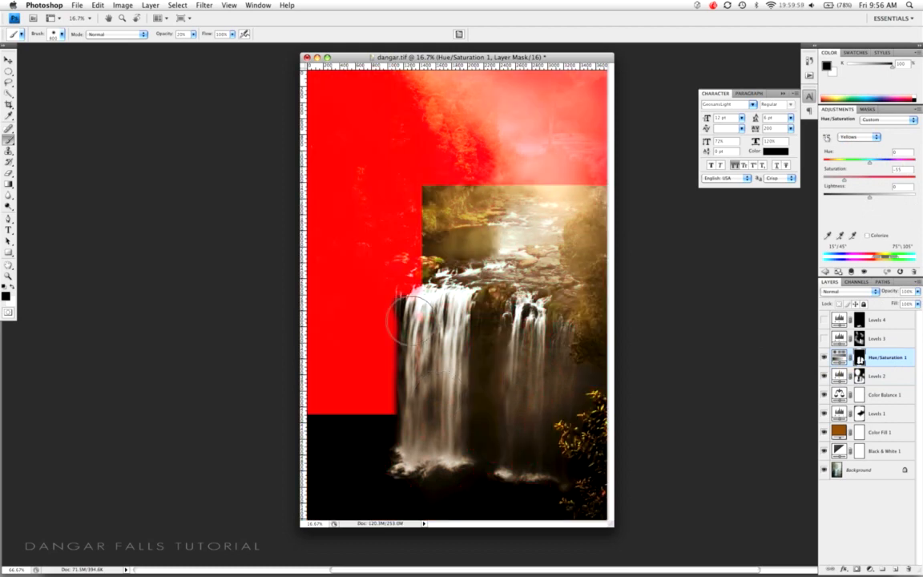
key("backslash")
key("backslash")
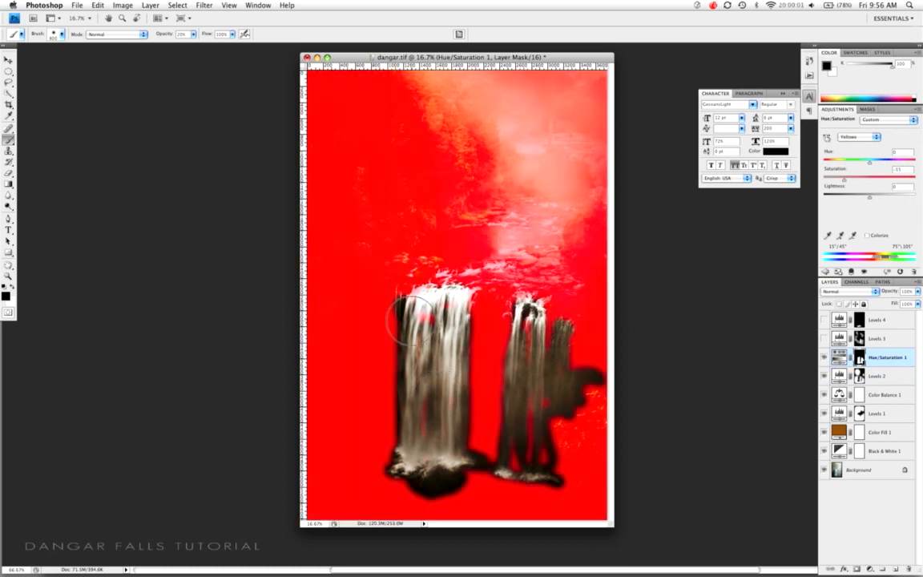
key("backslash")
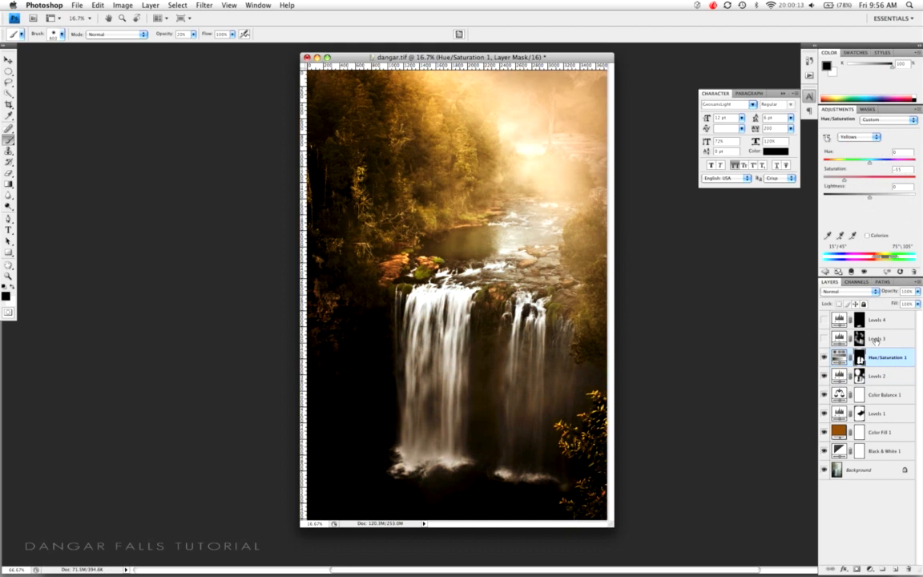
Select the Levels 3 layer, make it visible, and compare the photo with the layer hidden and shown
key("alt+bracketright")
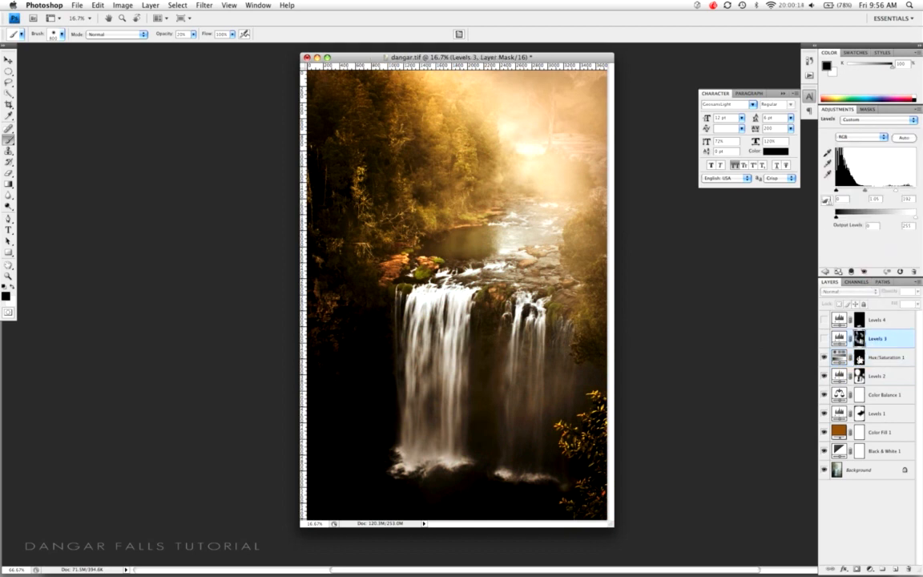
left_click(824, 339)
left_click(823, 340)
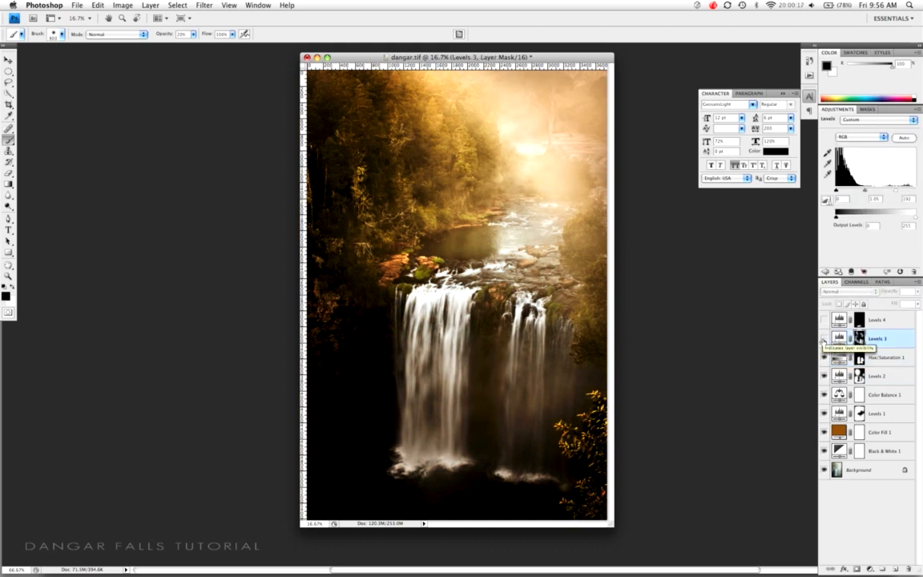
left_click(823, 341)
left_click(822, 341)
left_click(823, 340)
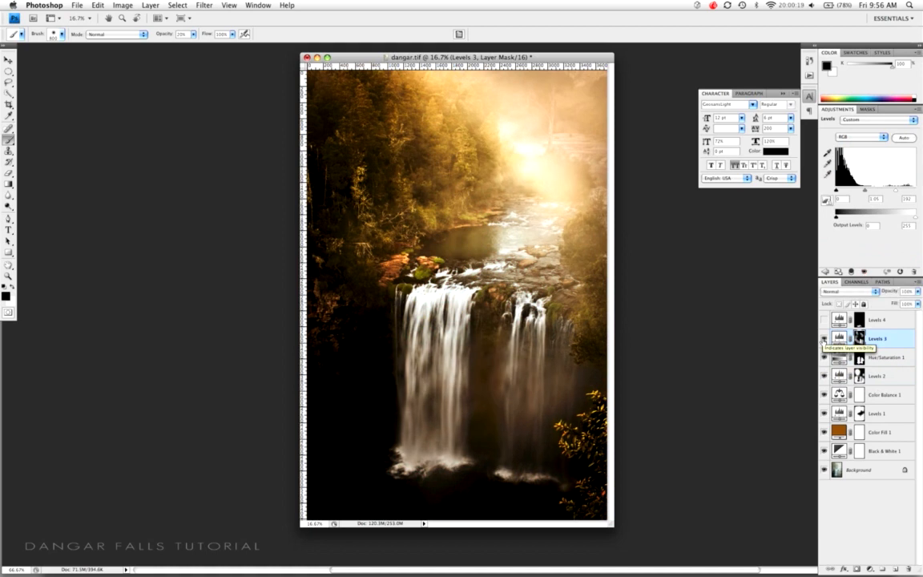
left_click(823, 341)
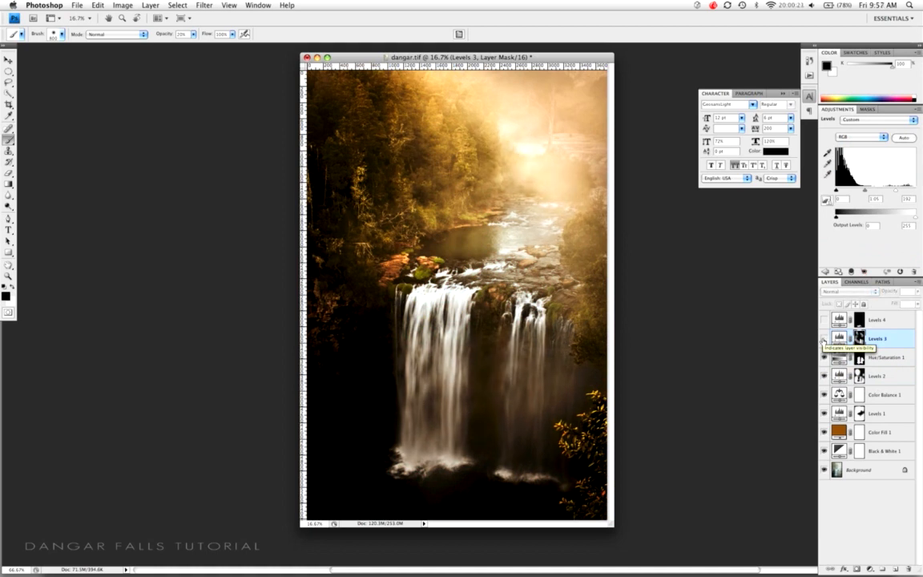
left_click(822, 341)
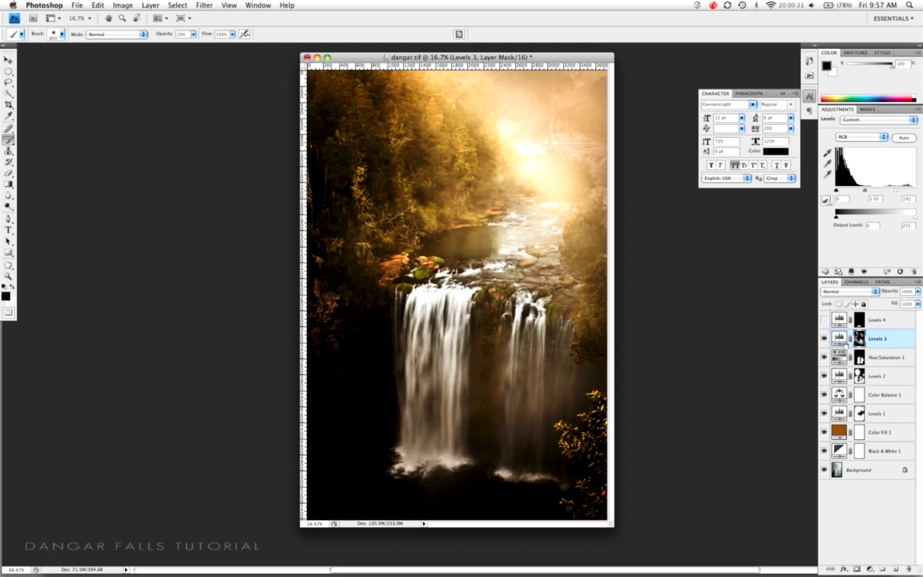
Inspect the Levels 3 mask as a red overlay, hide the overlay and compare the photo with and without the layer
key("backslash")
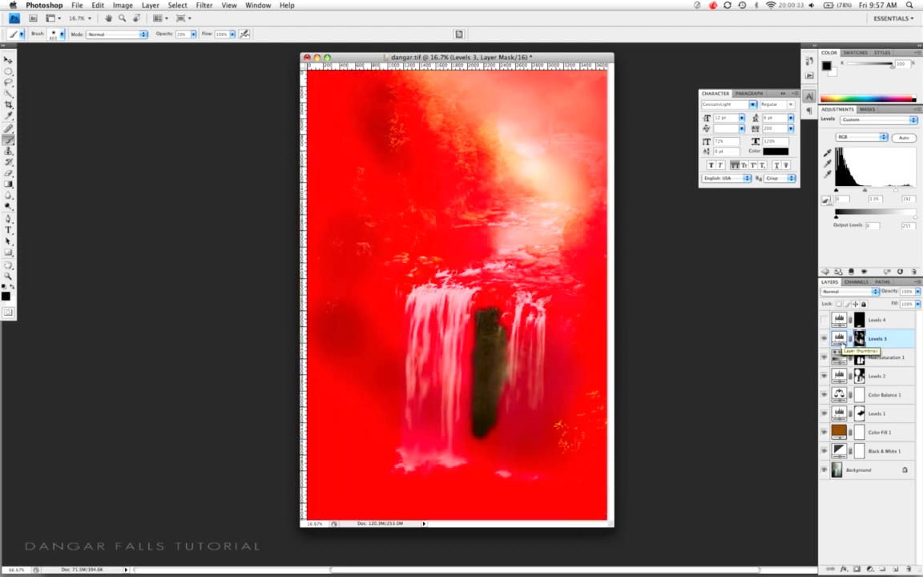
key("backslash")
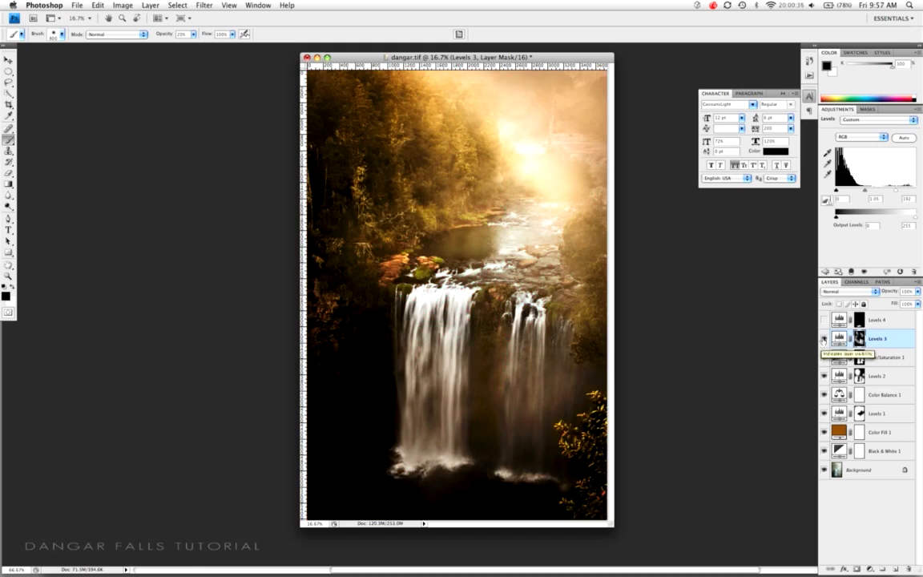
left_click(822, 340)
left_click(823, 340)
left_click(823, 340)
left_click(822, 340)
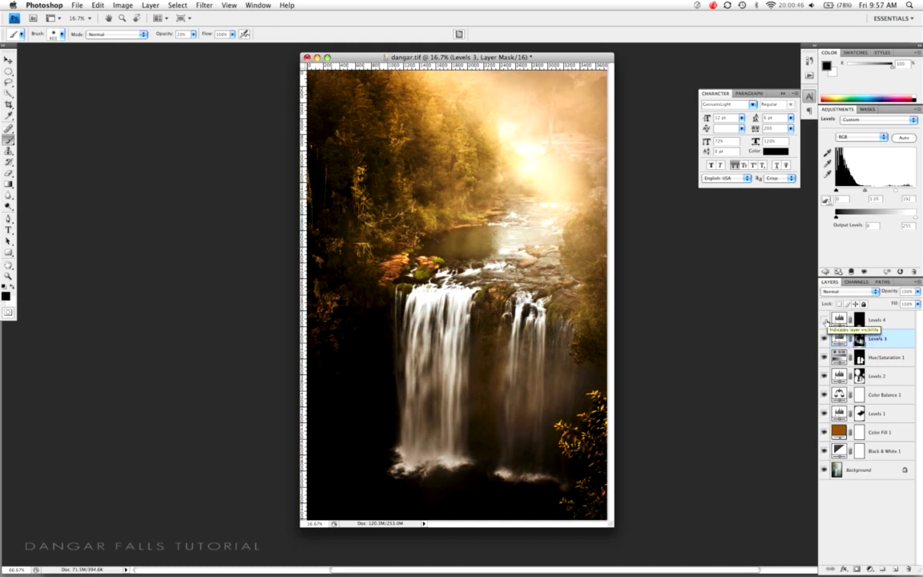
Make the Levels 4 layer visible and compare the photo with the layer hidden and shown
left_click(824, 320)
left_click(824, 320)
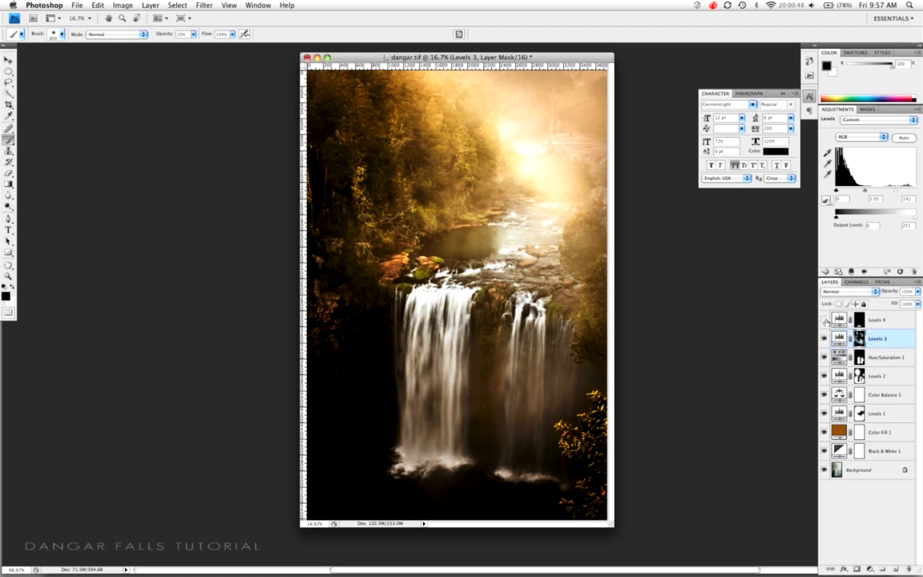
left_click(824, 321)
left_click(825, 320)
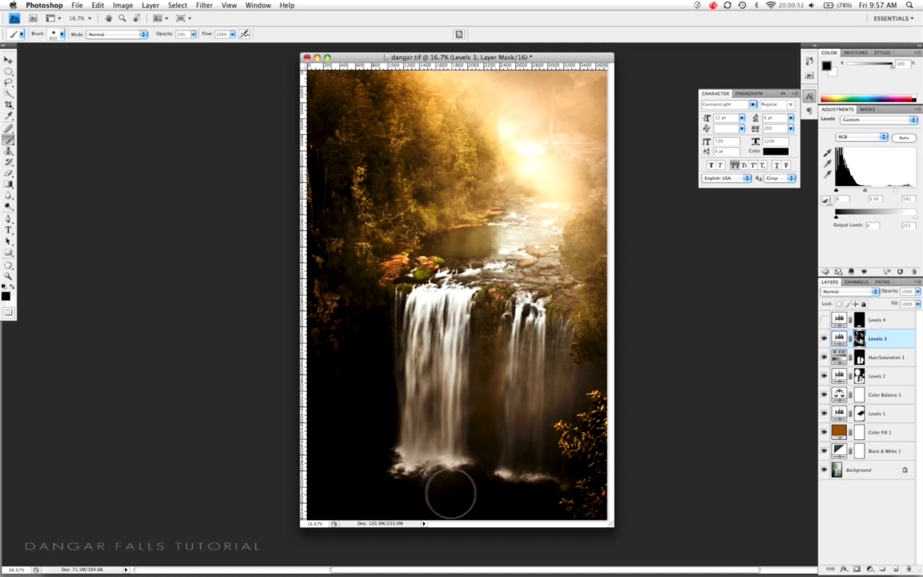
left_click(824, 320)
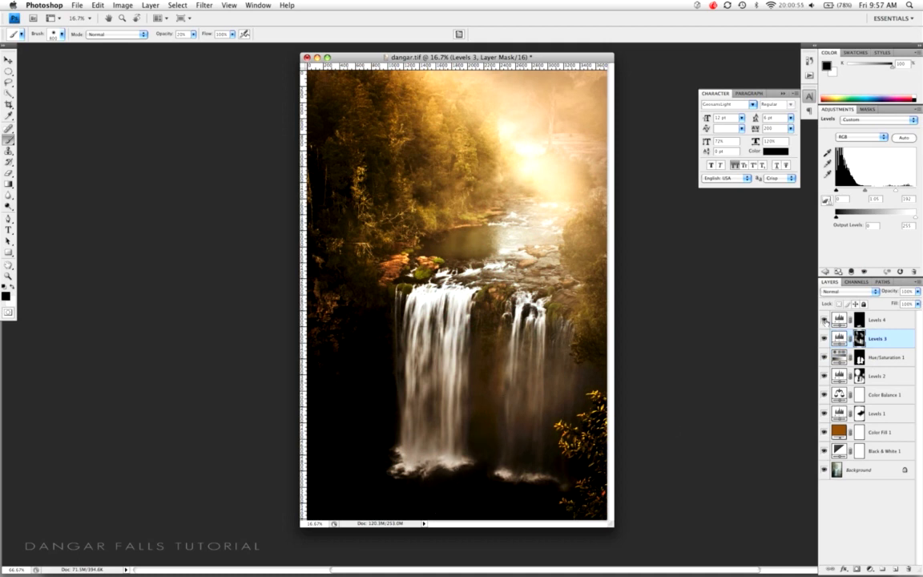
Select the Levels 4 layer and compare the original photo with the finished edit by hiding and showing all adjustment layers
left_click(879, 320)
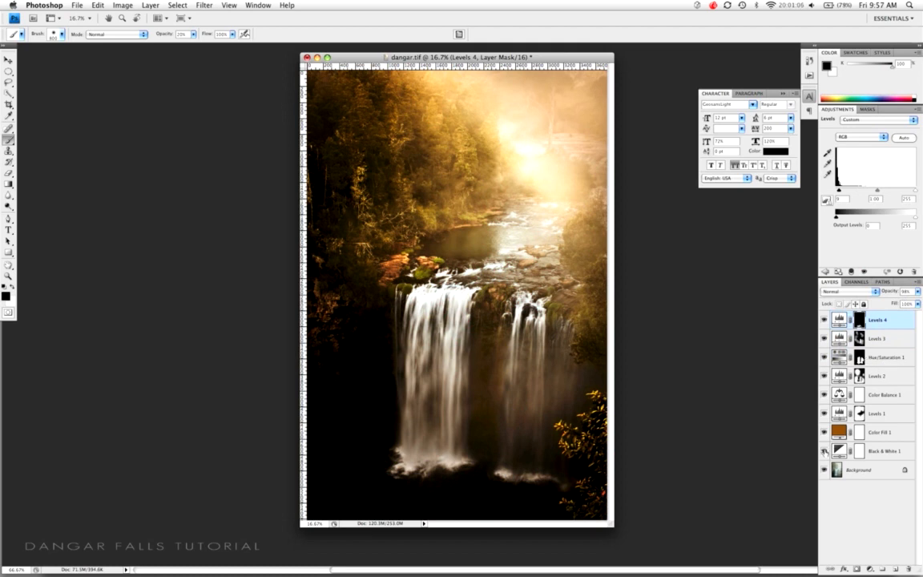
left_click_drag(823, 451, 821, 320)
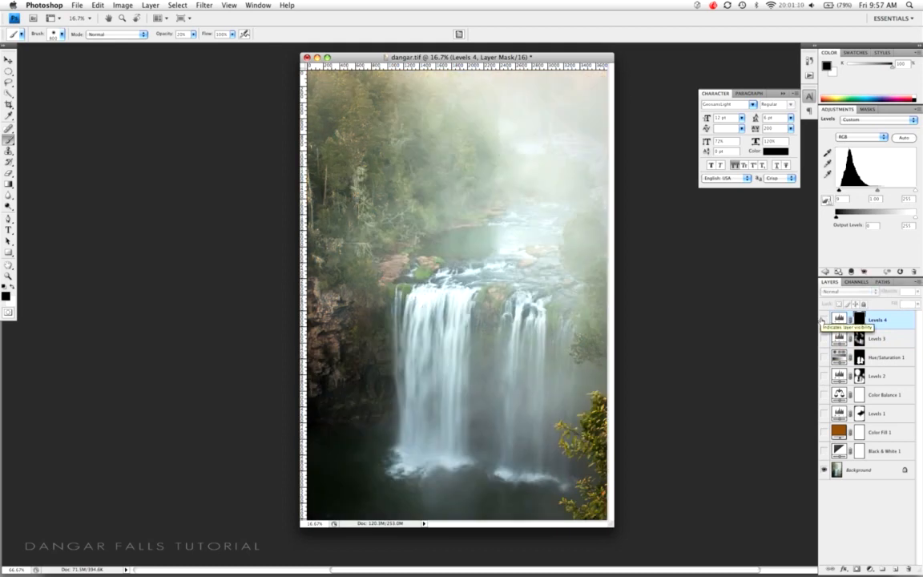
left_click_drag(821, 320, 824, 431)
left_click(824, 451)
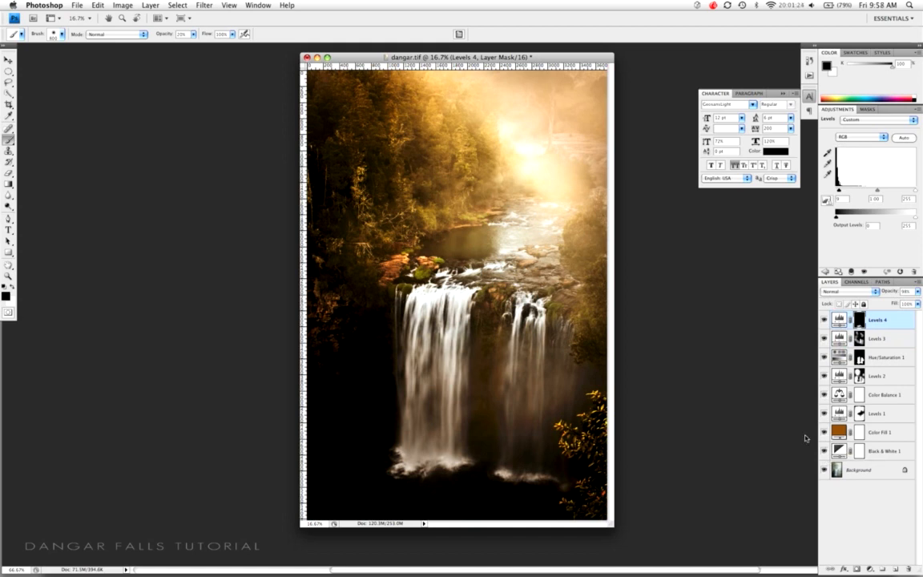
Flatten all layers into the background and resize the image to a height of 2200 pixels, keeping its proportions
right_click(877, 470)
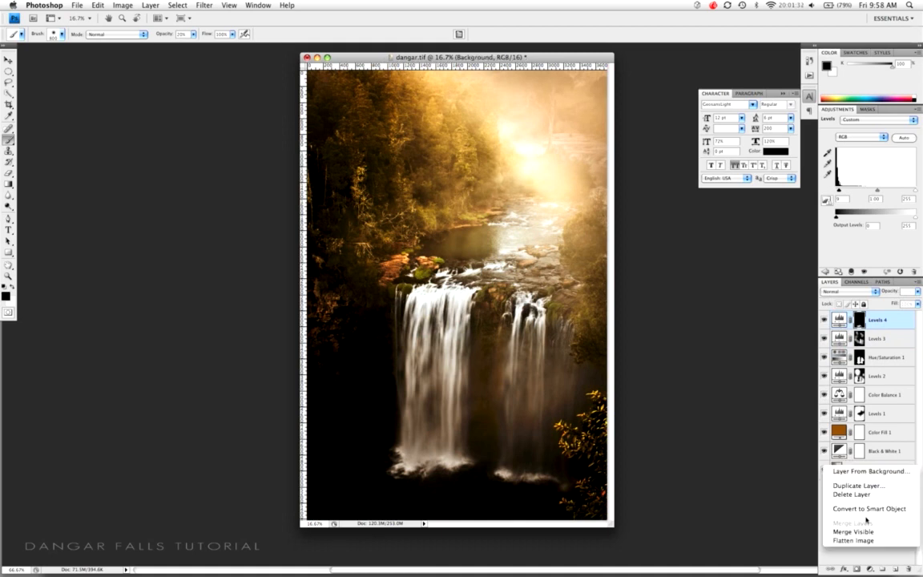
left_click(855, 540)
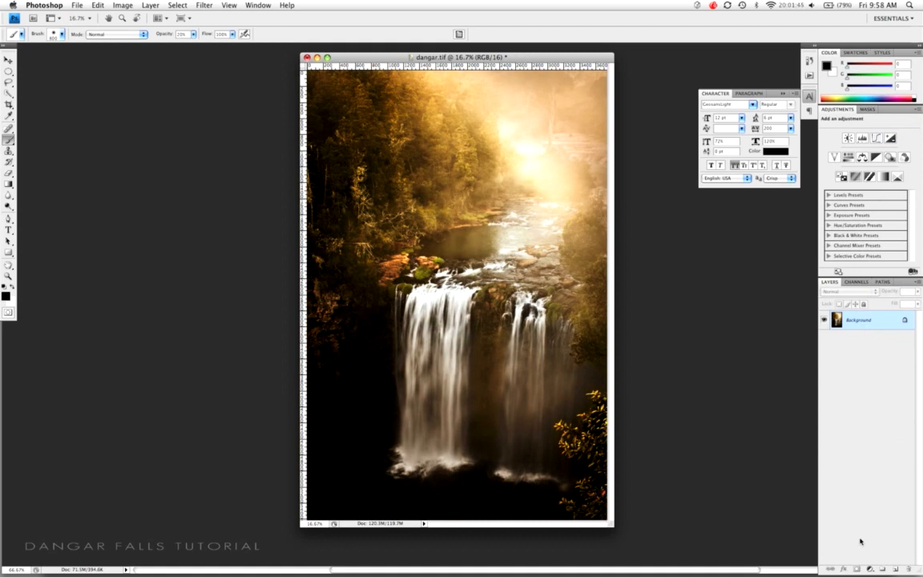
key("super+alt+i")
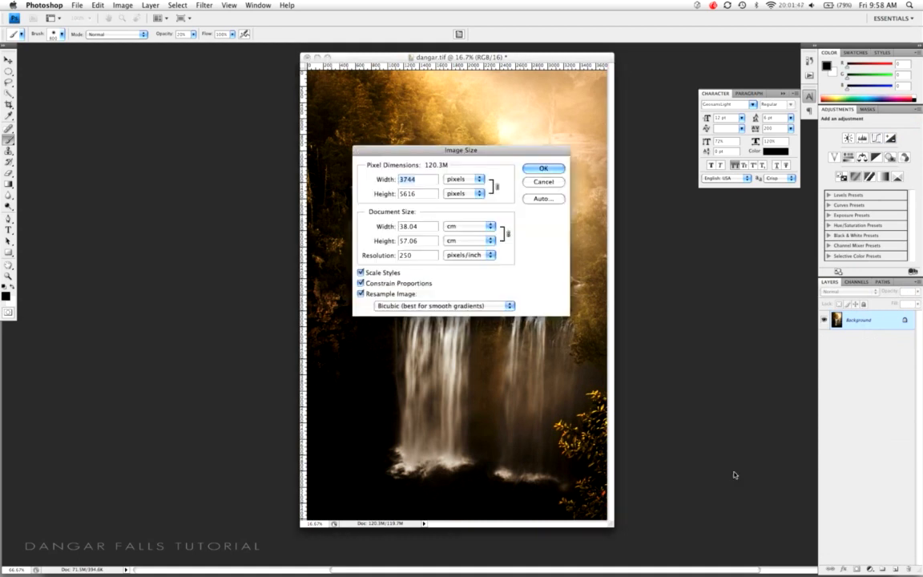
left_click(424, 194)
left_click_drag(424, 194, 394, 193)
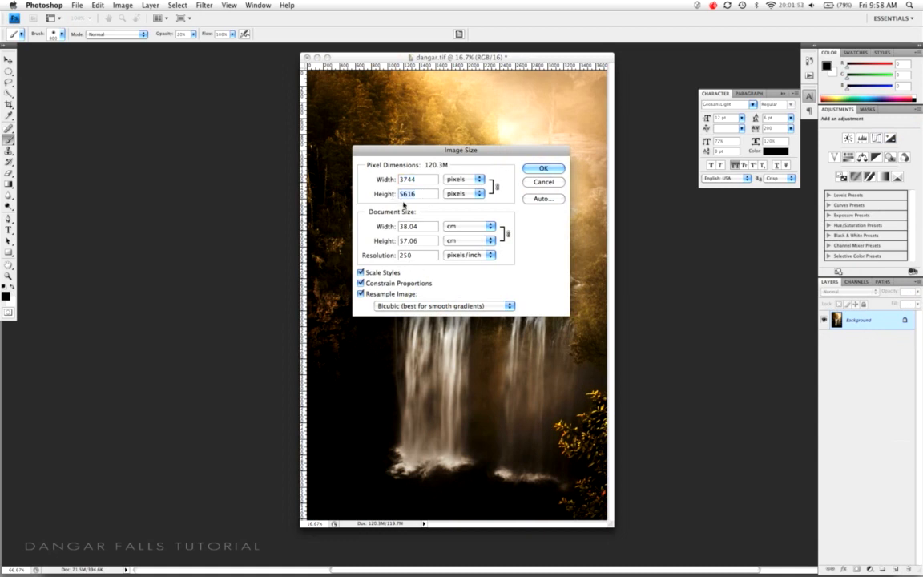
type("2200")
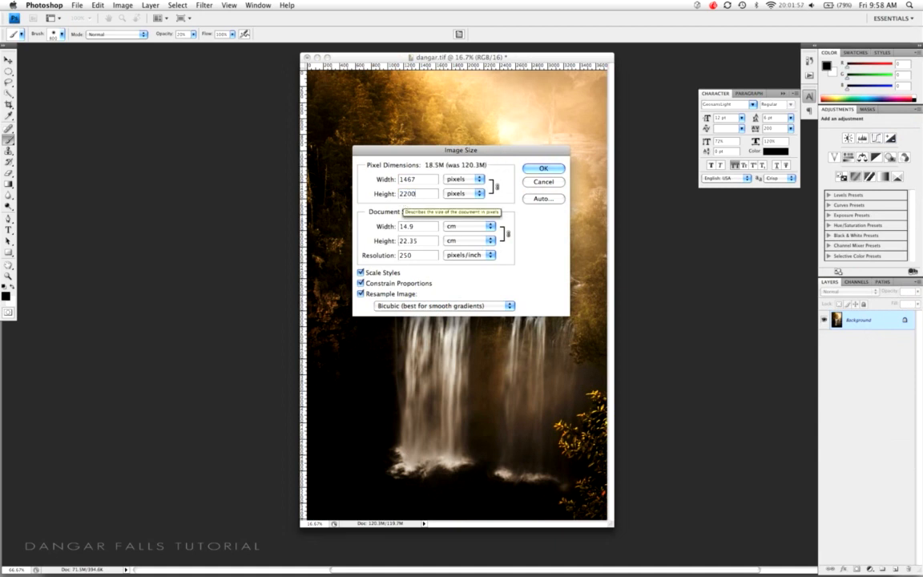
key("Return")
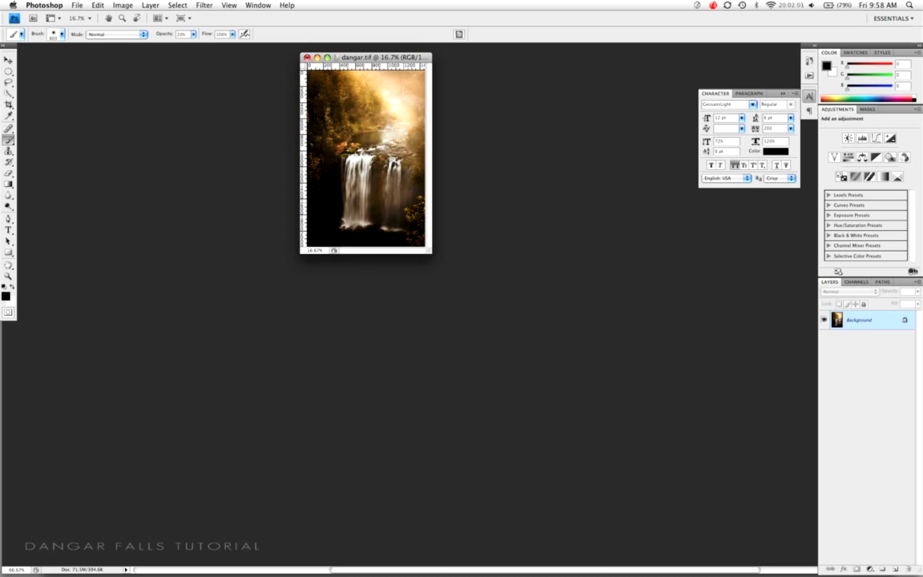
Apply the basic Sharpen filter to the resized image and check the result at 100% magnification
key("super+plus")
key("super+plus")
key("super+plus")
key("super+plus")
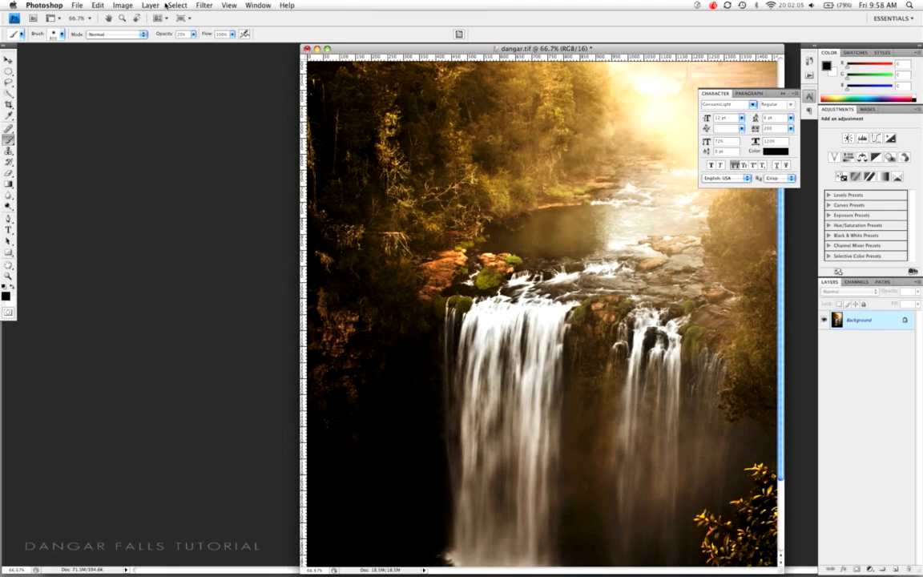
left_click(203, 5)
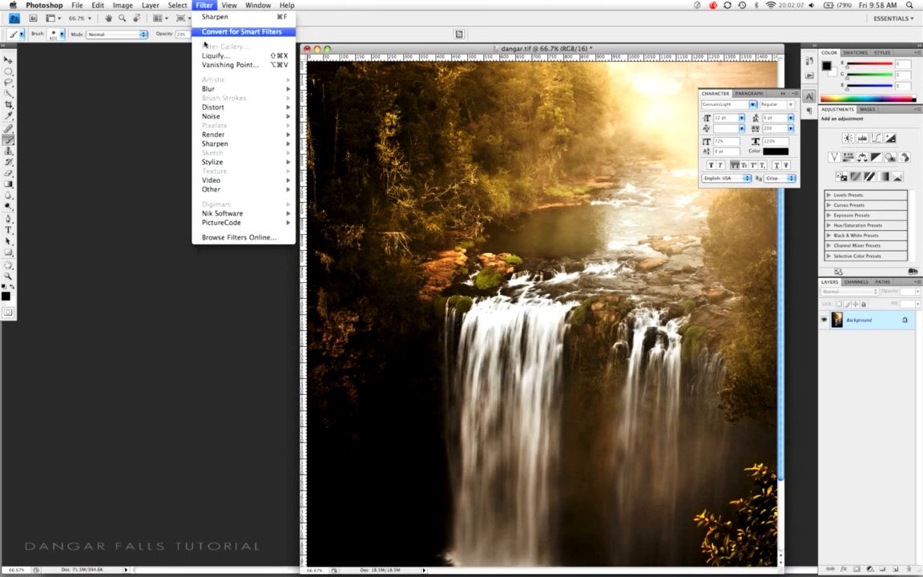
mouse_move(232, 143)
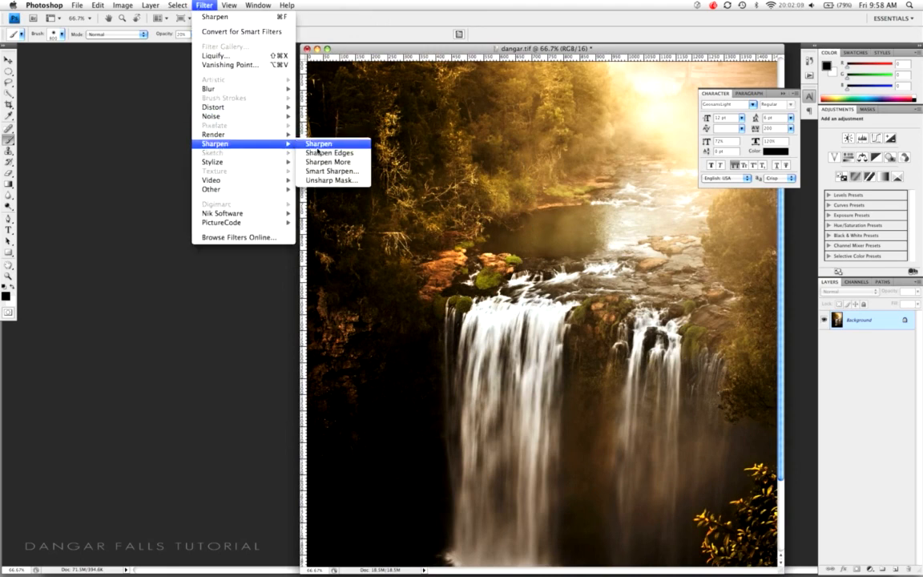
left_click(319, 145)
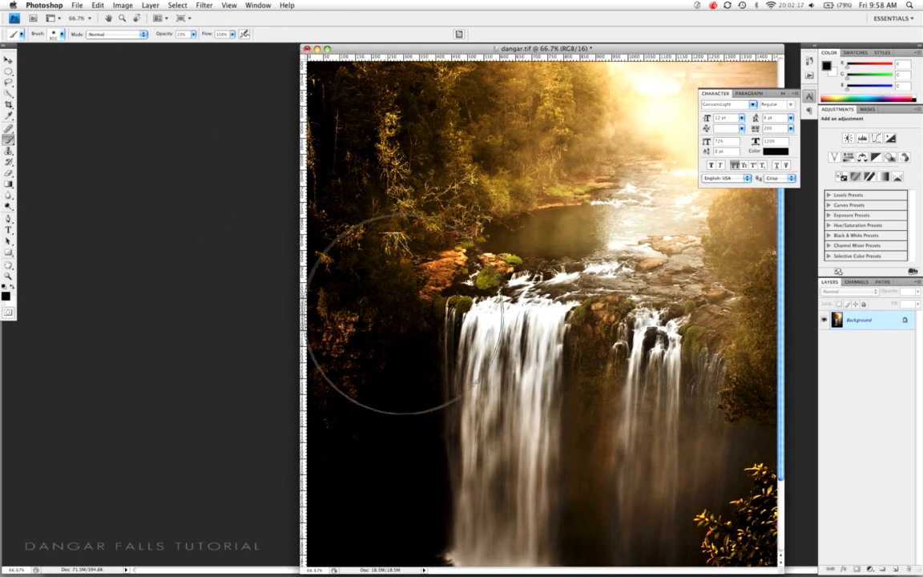
key("super+equal")
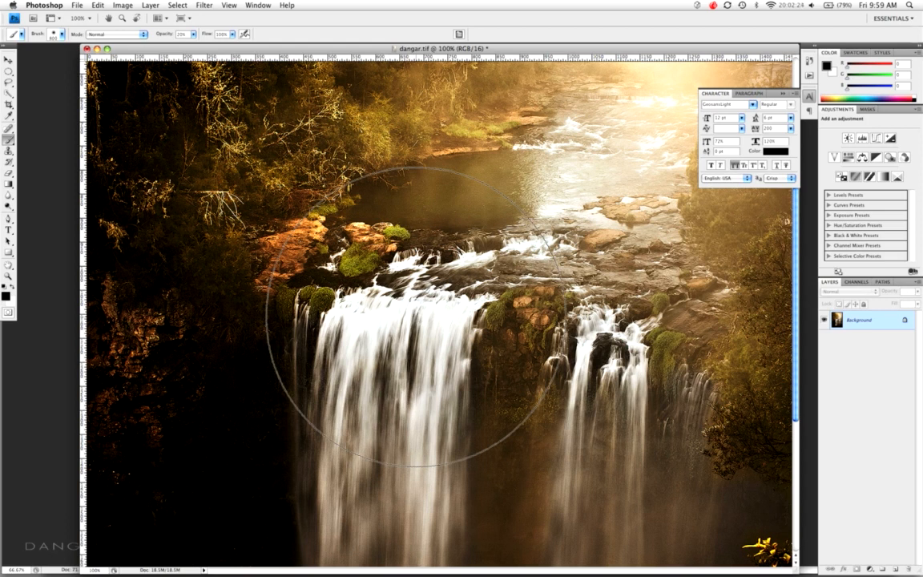
Resize the sharpened image to a height of 900 pixels with constrained proportions
key("super+alt+i")
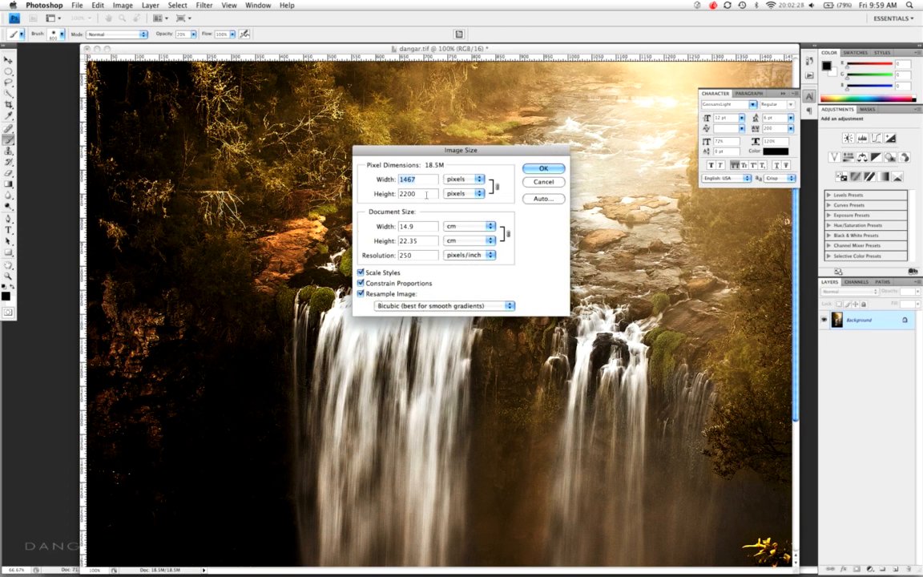
key("Tab")
type("900")
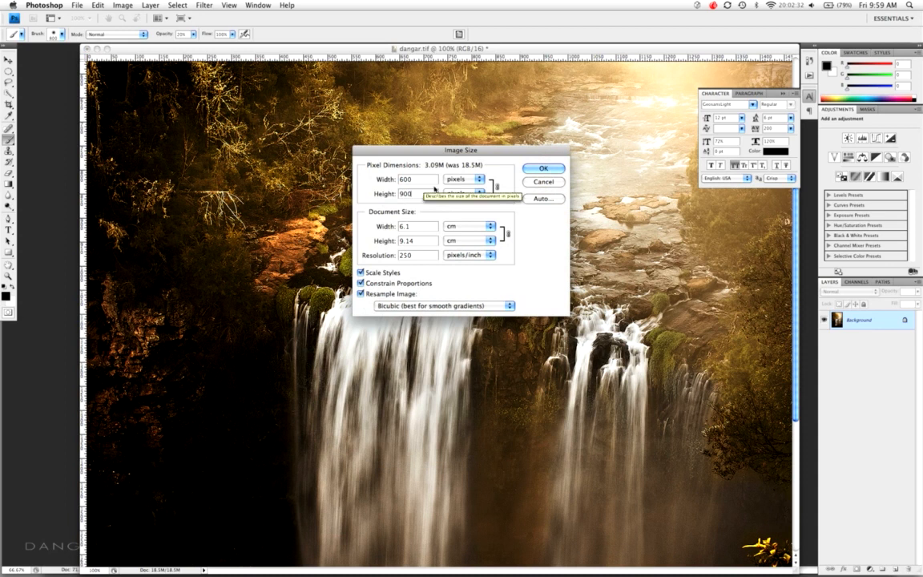
left_click(543, 168)
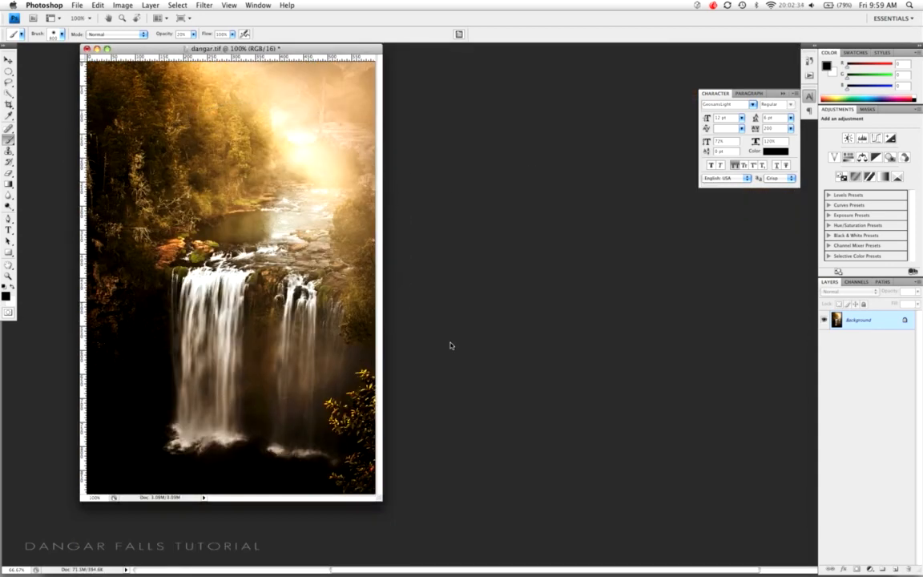
key("super+plus")
key("super+minus")
Display the recorded actions and collapse the command lists of Blog Template Vertical and the sharpen and saturate action
key("v")
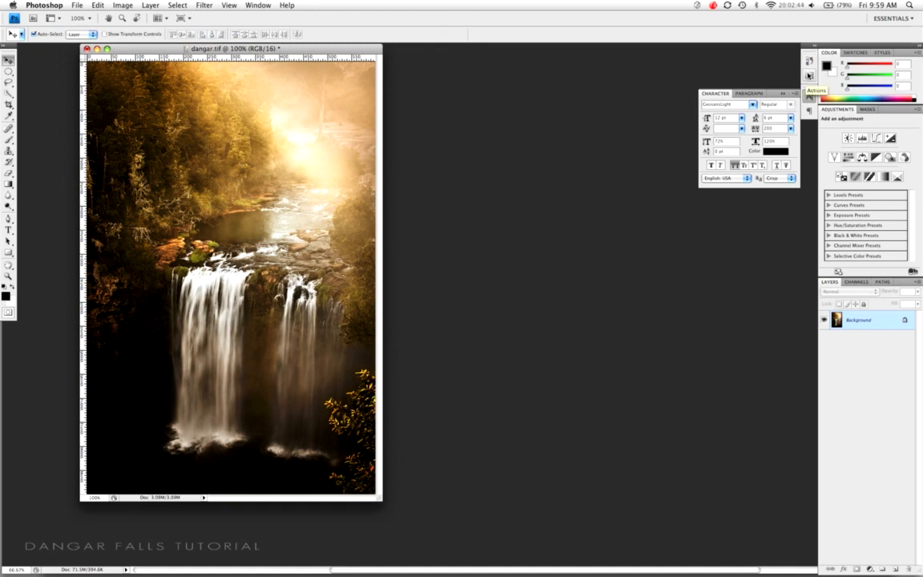
left_click(809, 76)
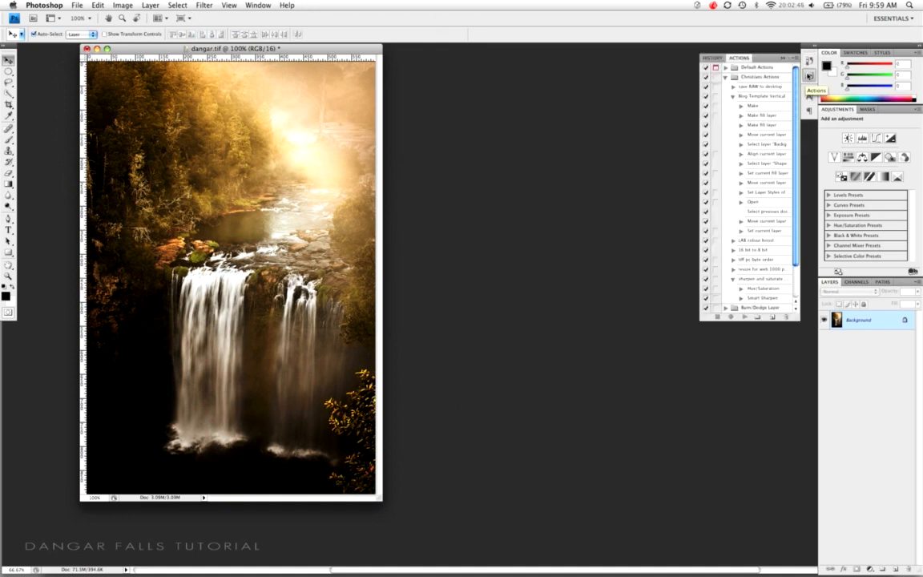
left_click(753, 96)
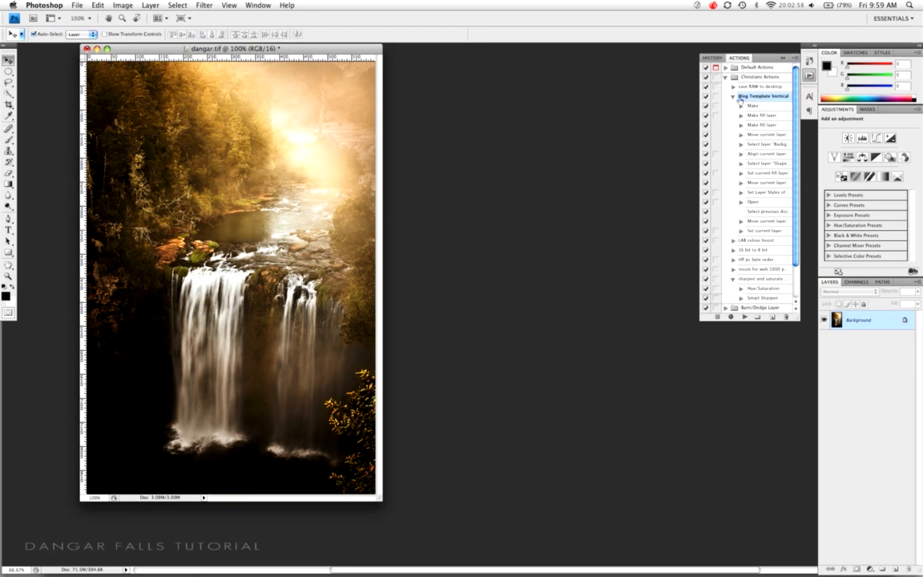
left_click(732, 96)
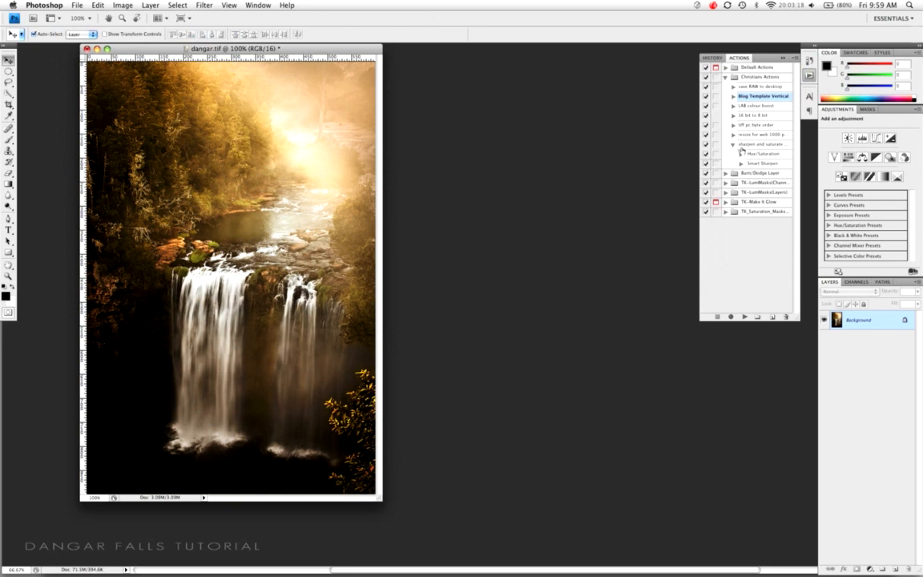
left_click(733, 145)
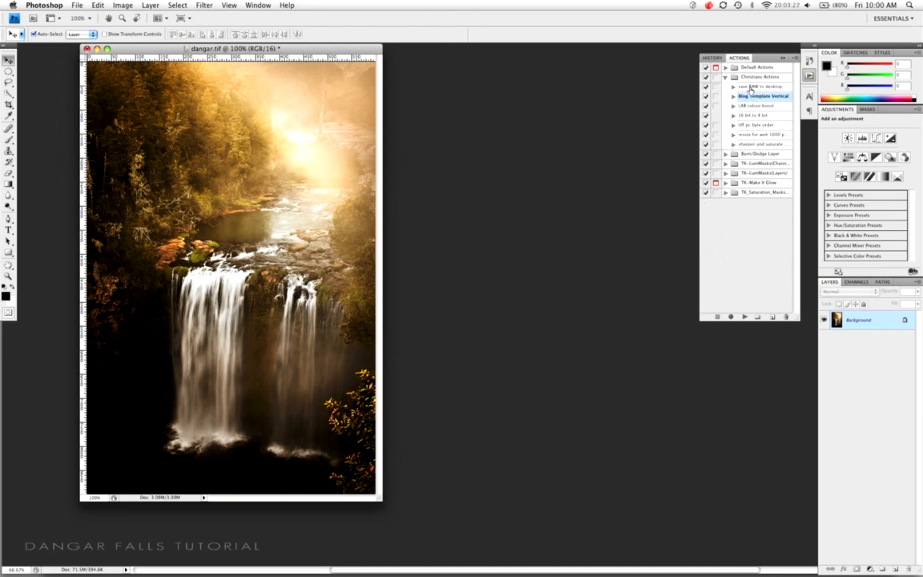
Run the Blog Template Vertical action to build the framed template document, and cancel its request to open a file
left_click(750, 87)
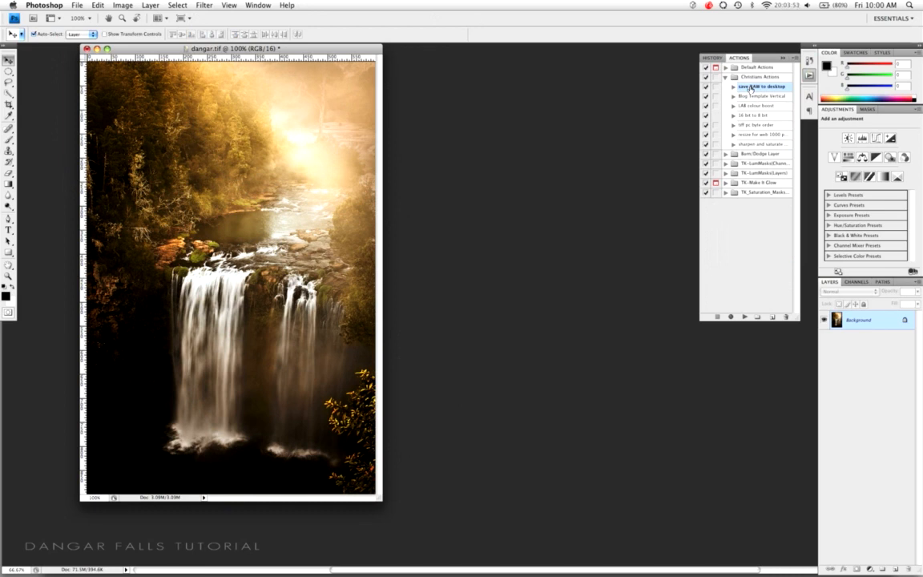
left_click(754, 97)
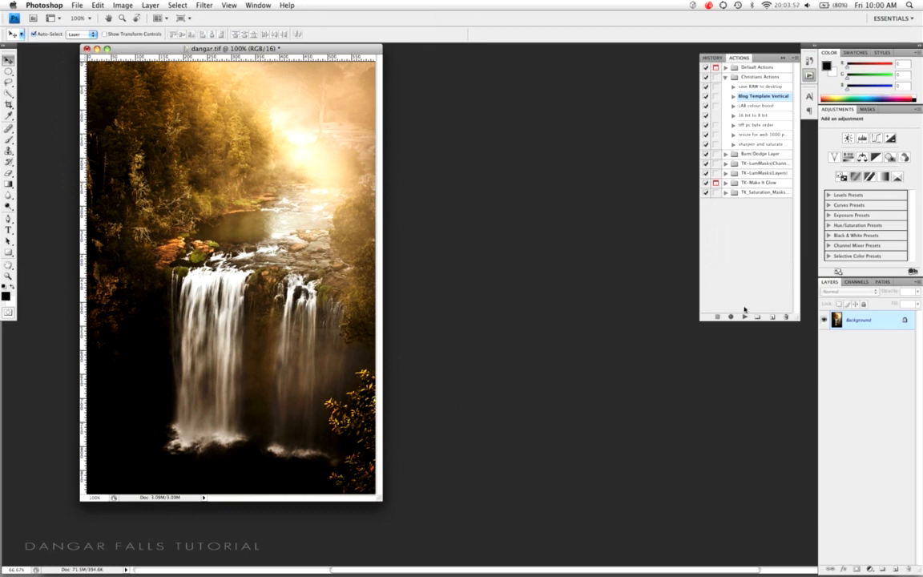
left_click(745, 316)
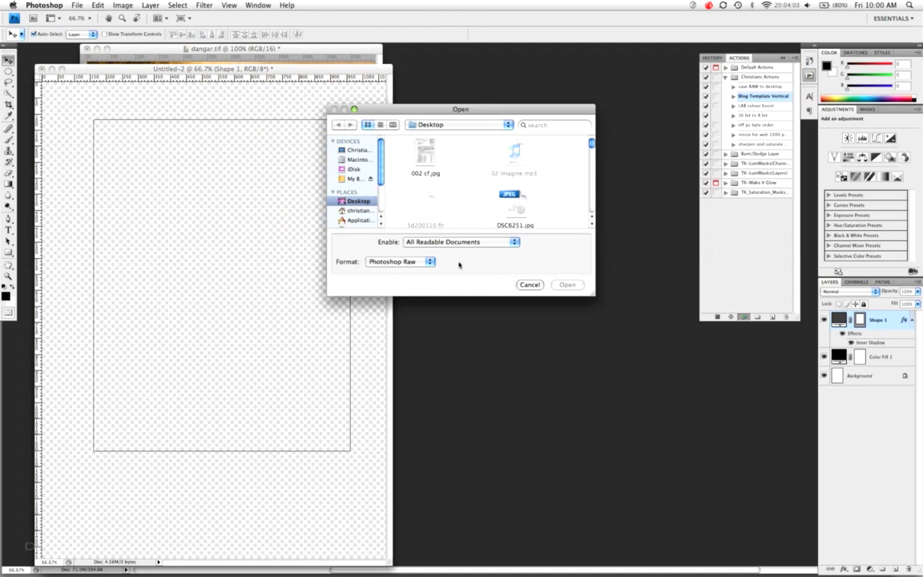
left_click(528, 285)
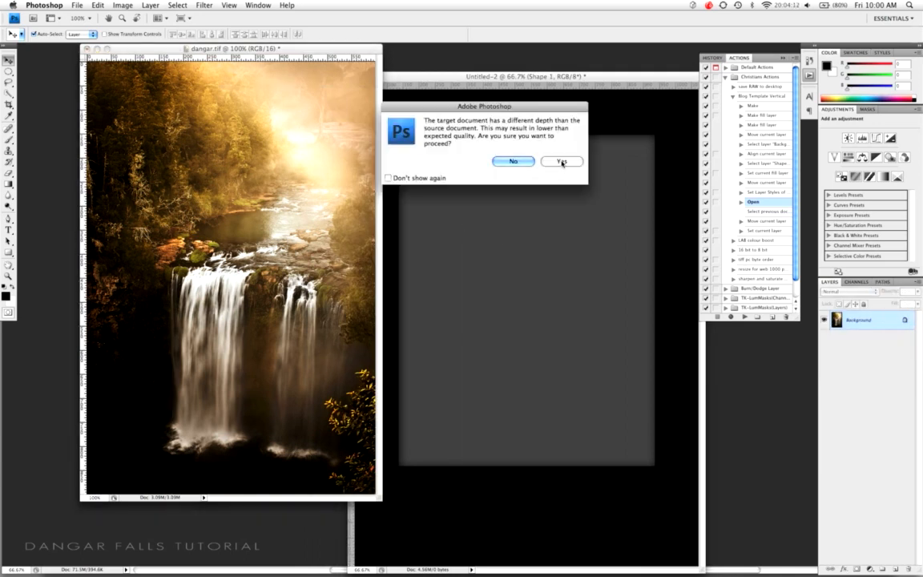
Copy the flattened photo into the template document, accepting the bit-depth and colour-profile conversions, and position it inside the grey frame
left_click(562, 161)
left_click(560, 273)
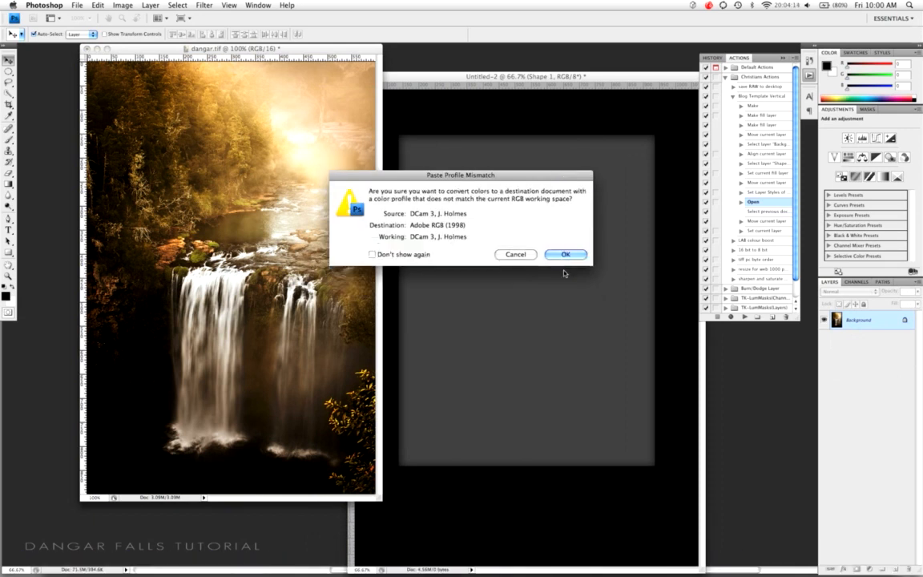
left_click(564, 254)
left_click_drag(482, 242, 595, 241)
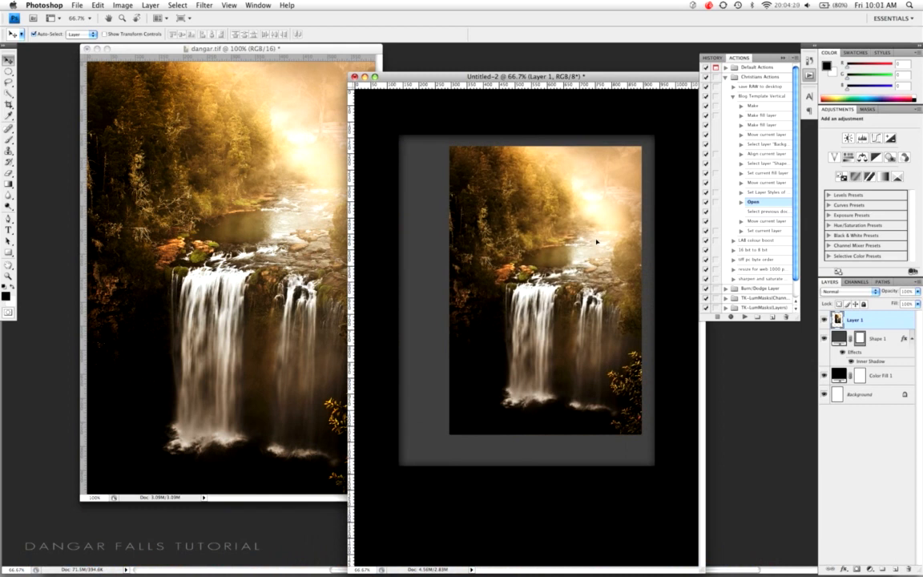
left_click_drag(596, 241, 596, 243)
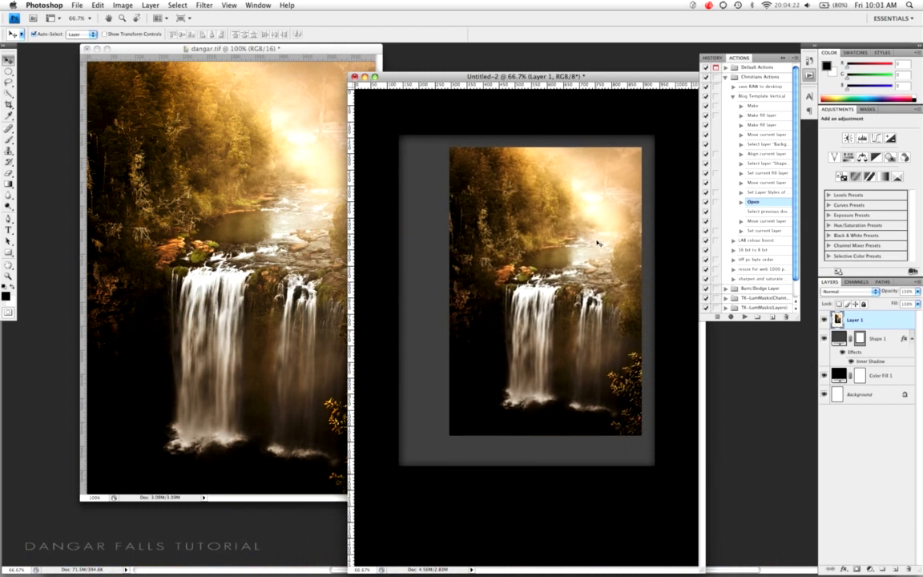
Scale the grey frame Shape 1 to about 86% width and 95% height for an even border, and view the template full screen
left_click(440, 231)
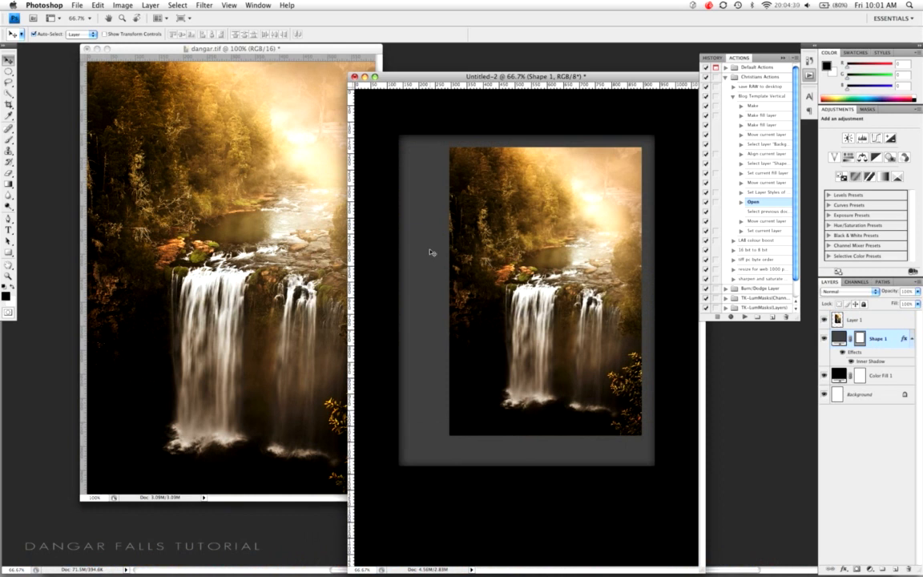
key("super+t")
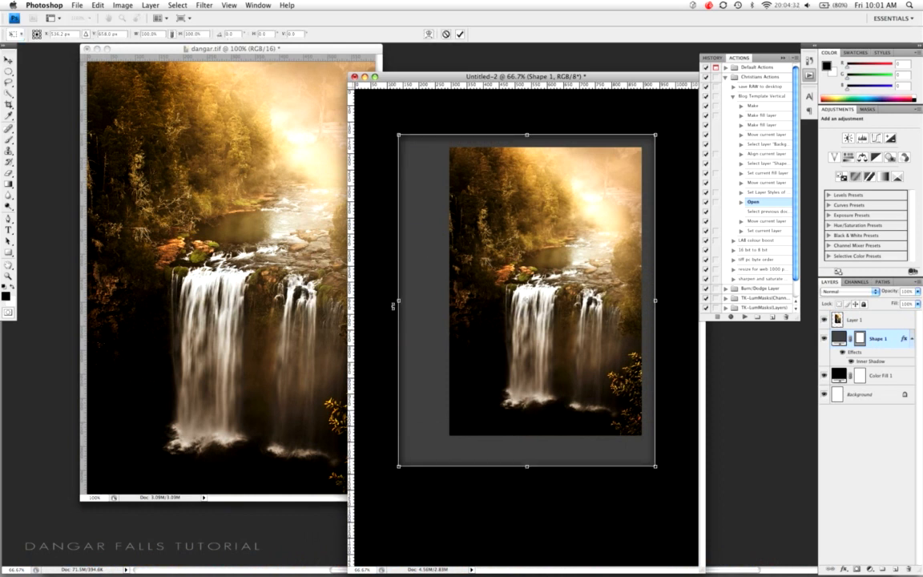
left_click_drag(398, 302, 435, 307)
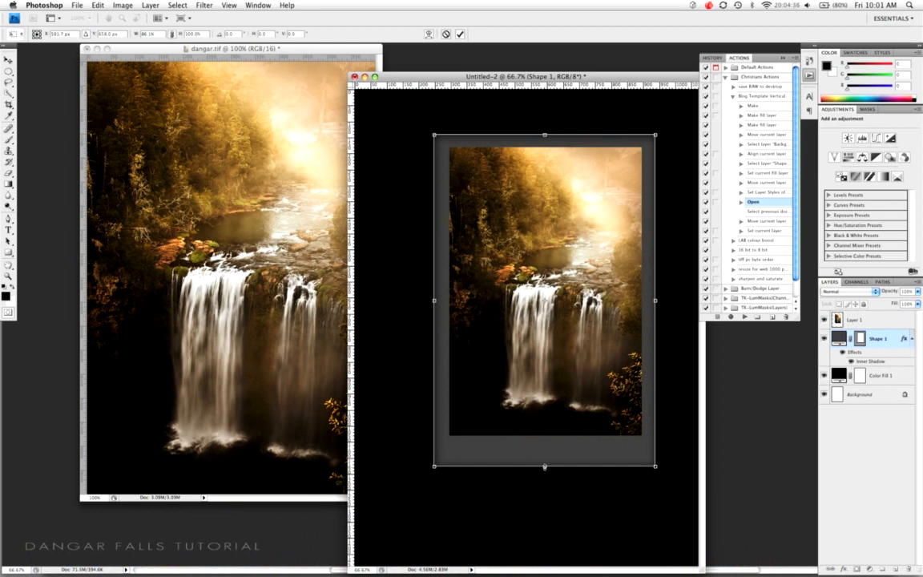
left_click_drag(544, 466, 544, 449)
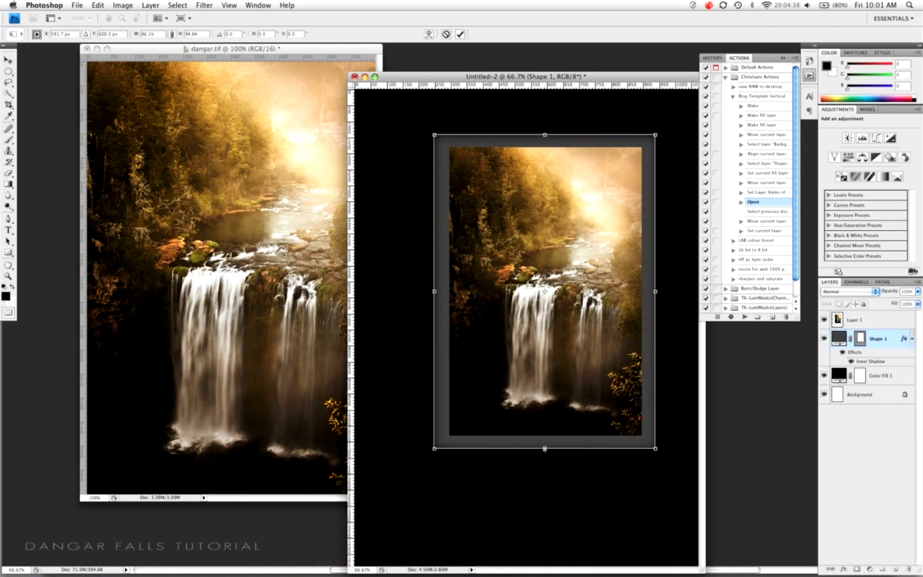
key("Return")
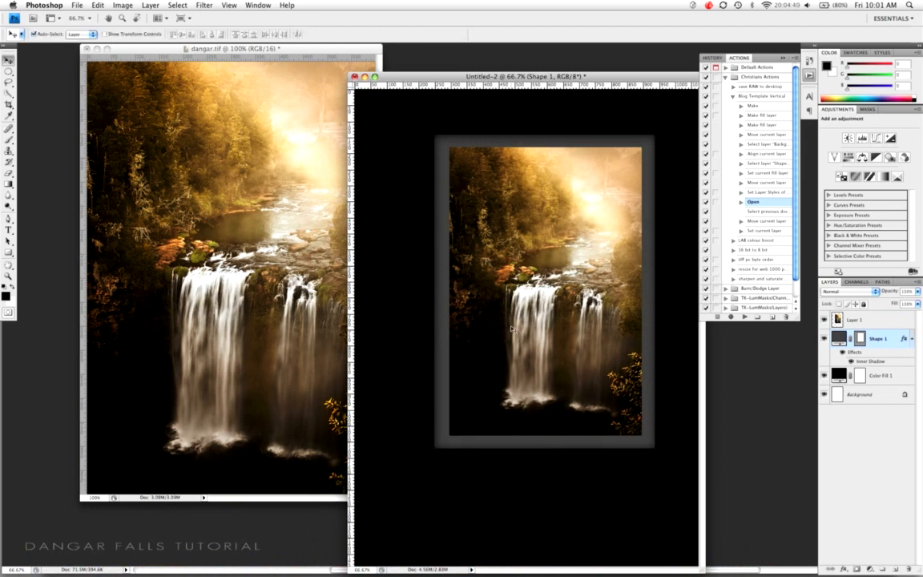
key("f")
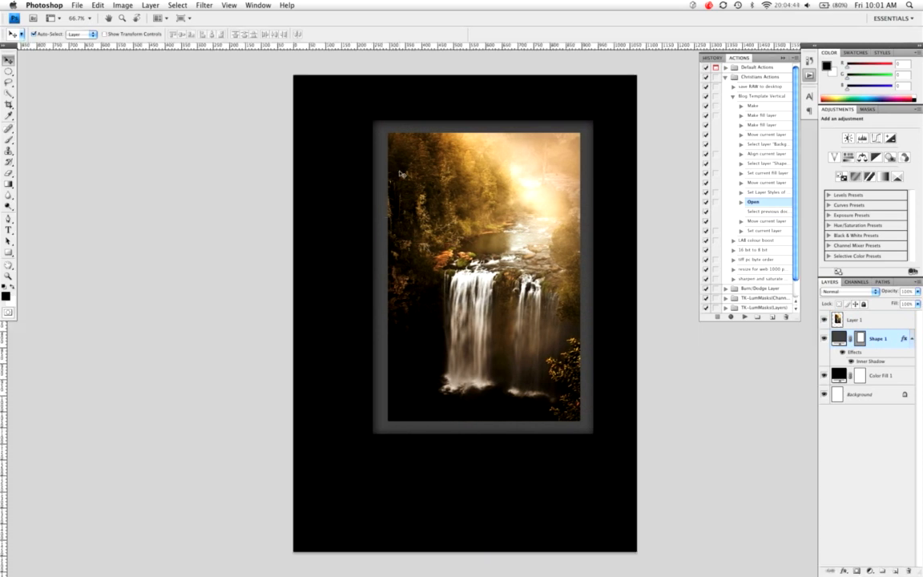
Crop the template document to a narrower black border around the framed waterfall photo
key("c")
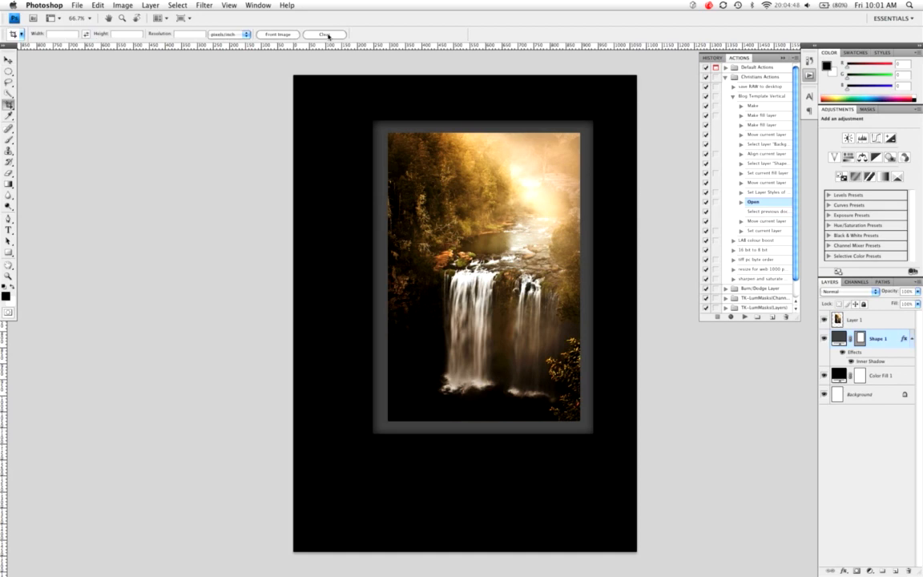
left_click_drag(634, 73, 332, 487)
key("Return")
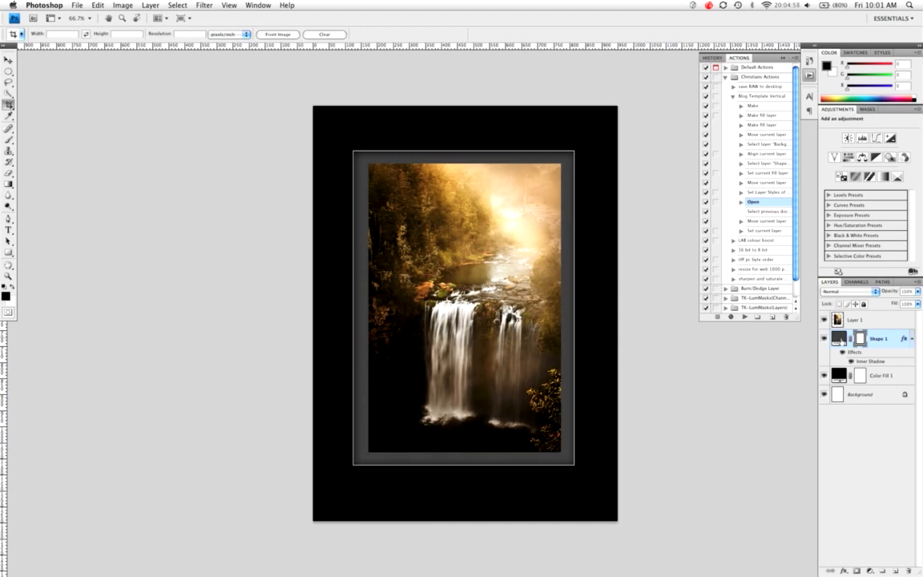
Recolour the frame Shape 1 with a warm brown sampled from the photo, #594730
key("v")
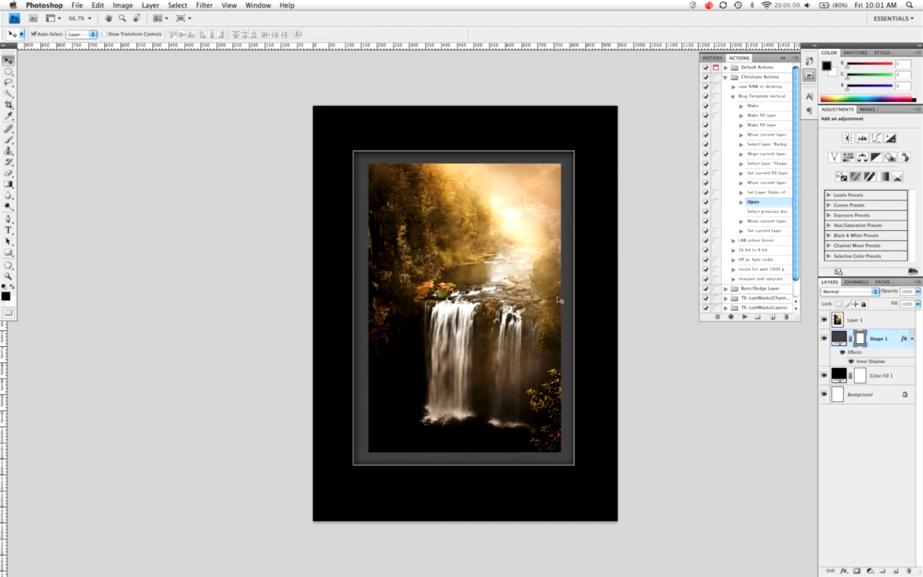
double_click(836, 341)
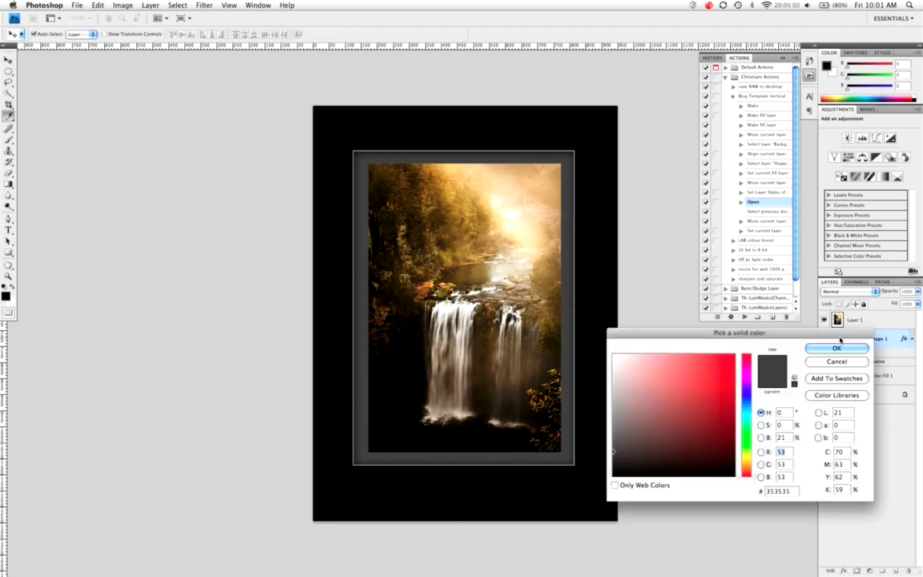
left_click_drag(738, 333, 759, 393)
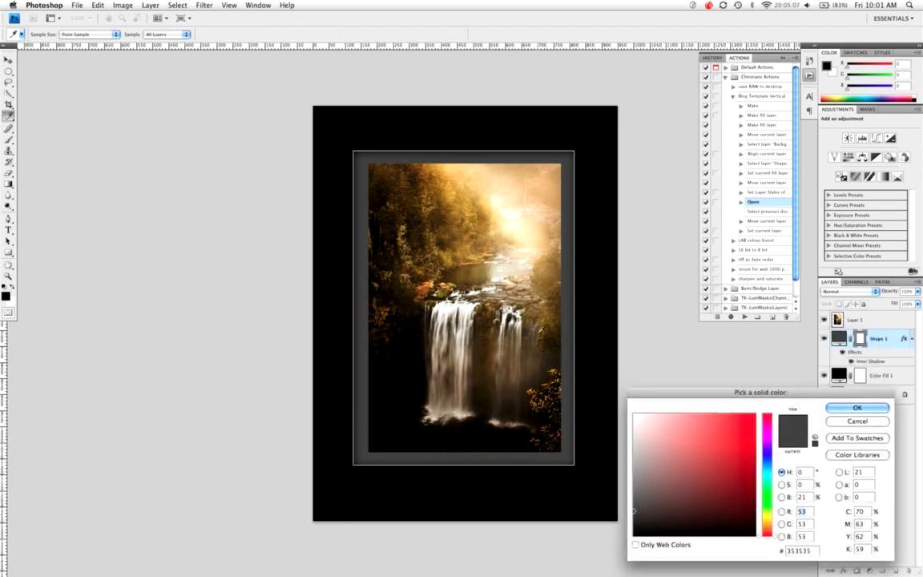
left_click(528, 258)
left_click_drag(526, 261, 599, 409)
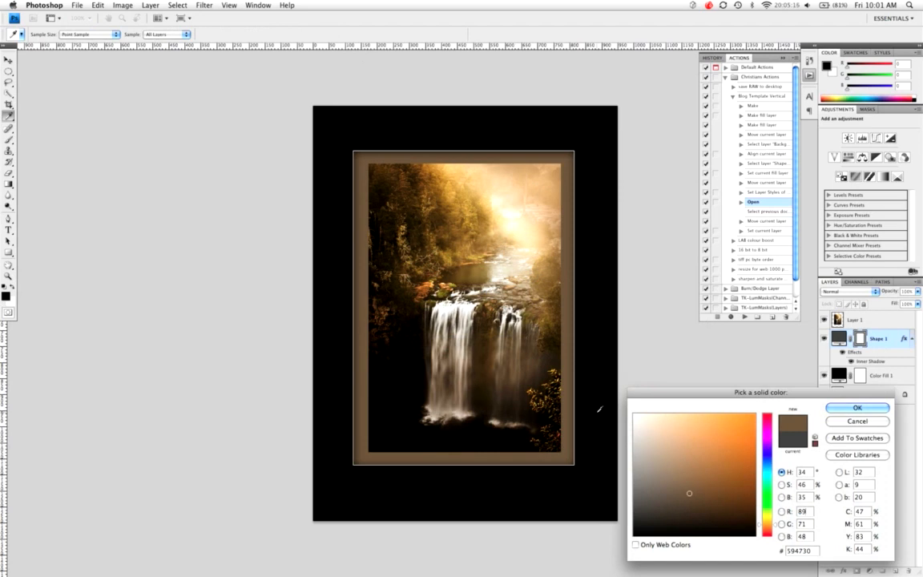
left_click(856, 408)
key("v")
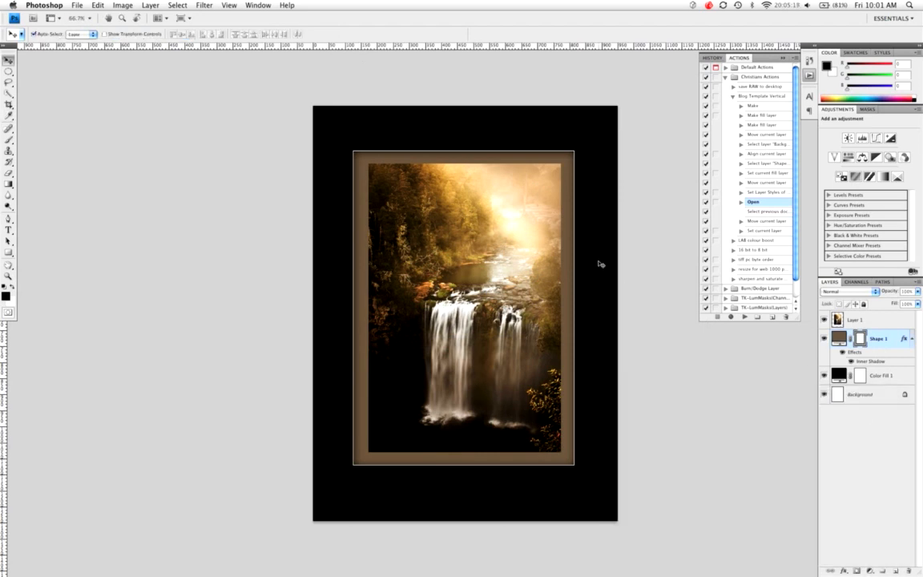
Change the background layer Color Fill 1 to a dark warm grey, #211f1d, after trying tones sampled from the photo
left_click(840, 374)
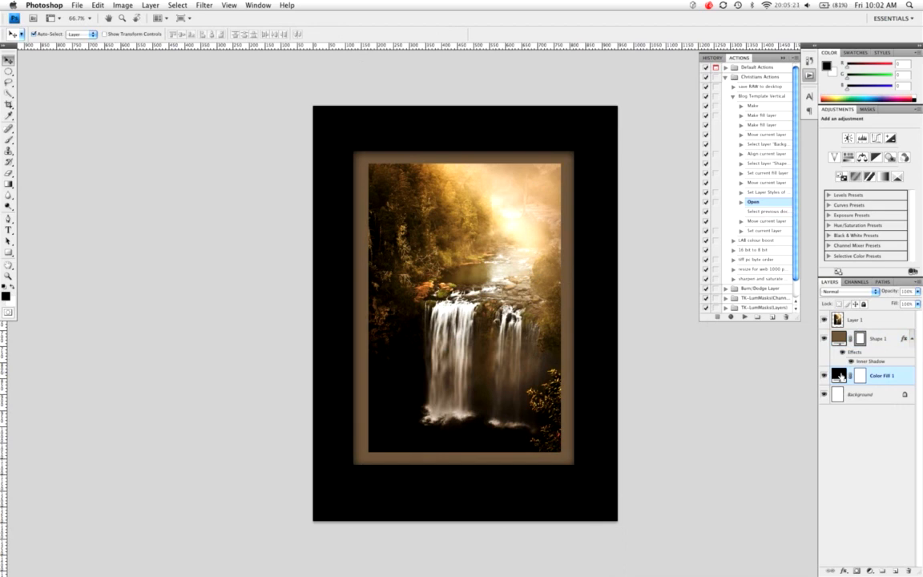
double_click(839, 374)
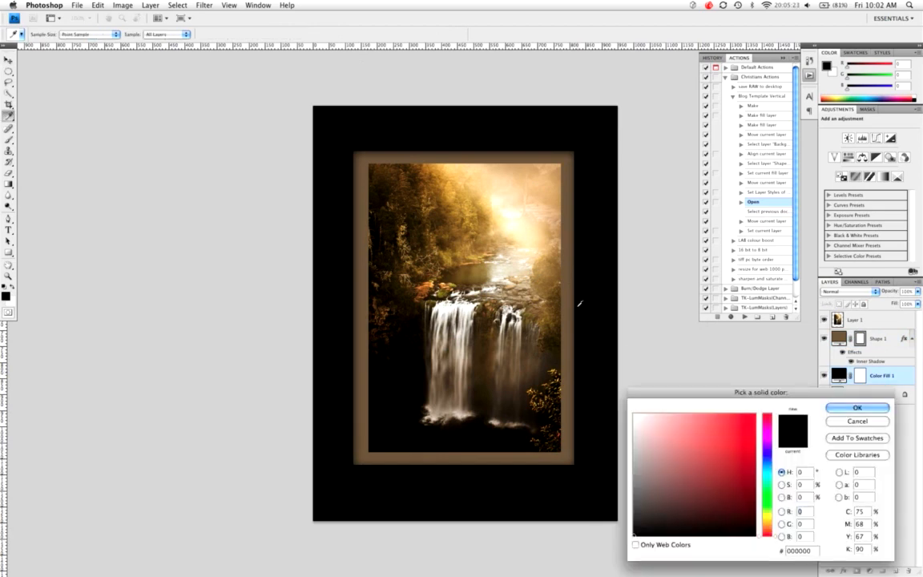
left_click(559, 291)
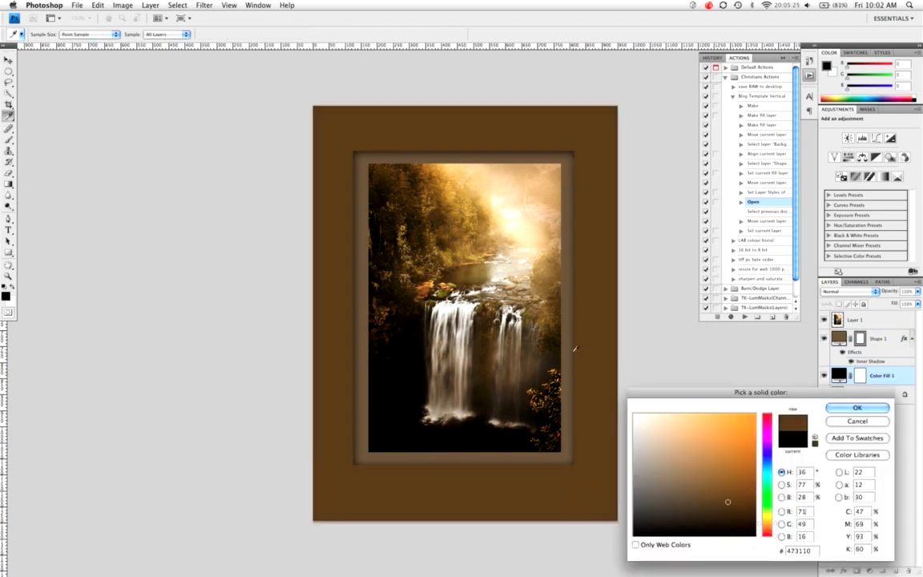
left_click(491, 370)
left_click(458, 364)
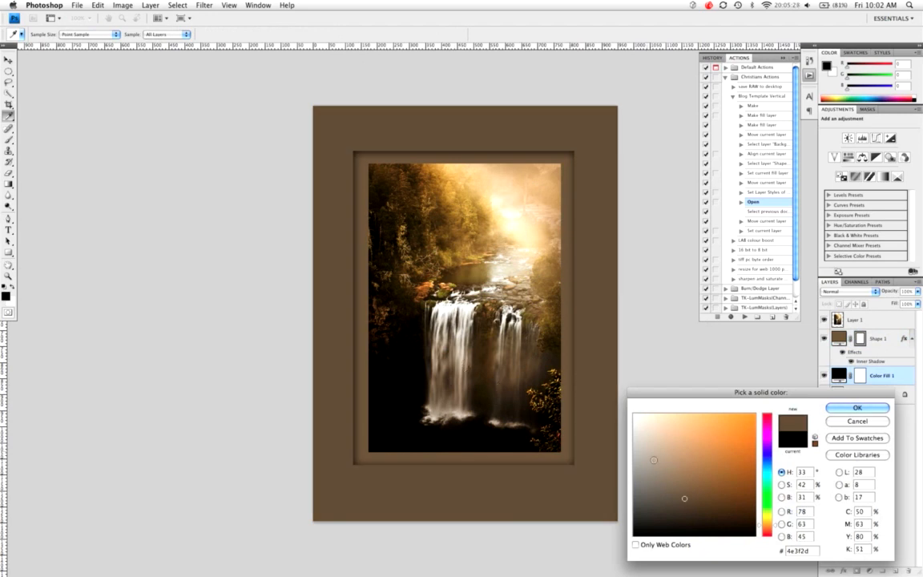
left_click(659, 488)
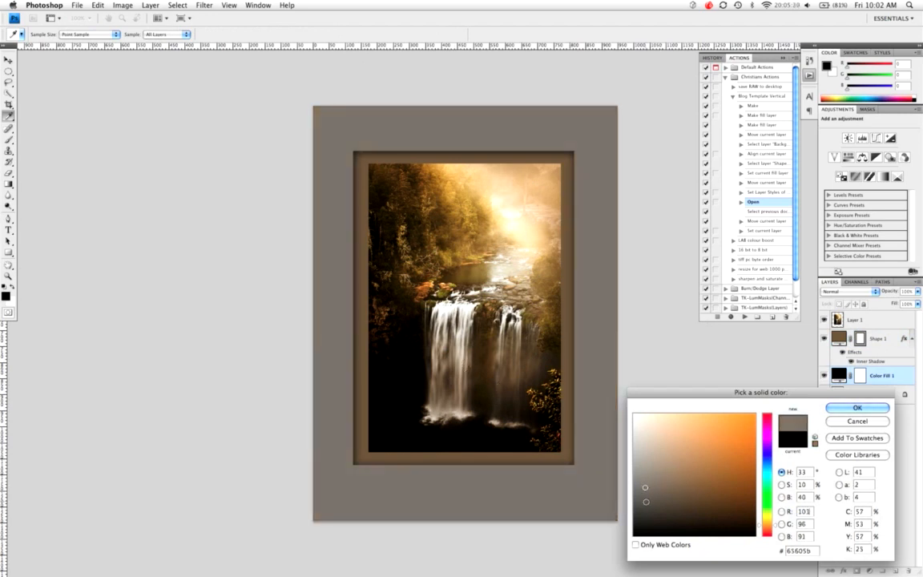
left_click(658, 520)
left_click(655, 523)
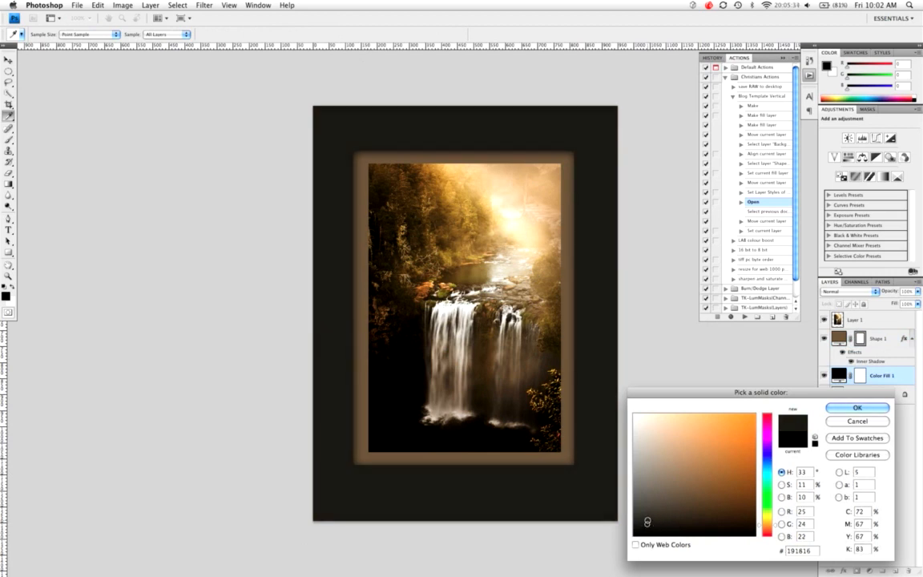
left_click(649, 519)
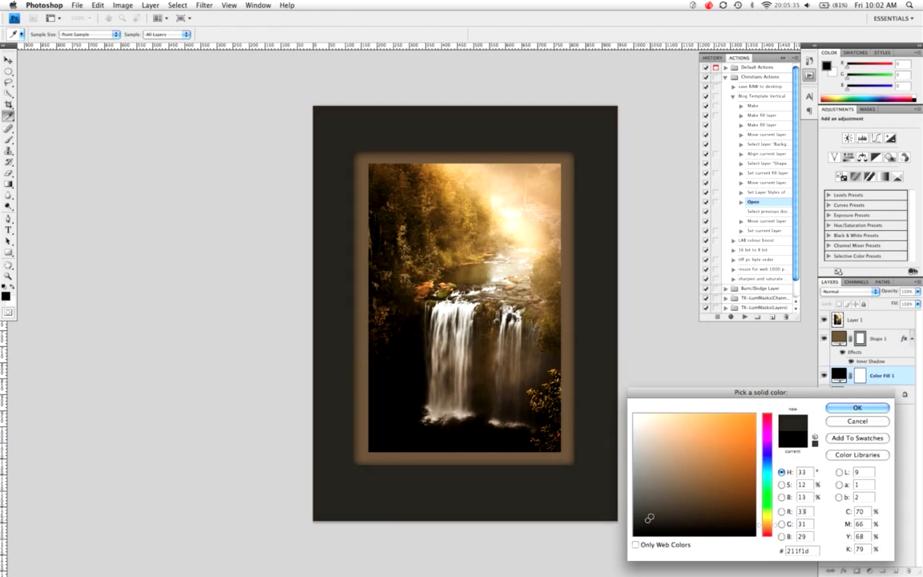
left_click(857, 407)
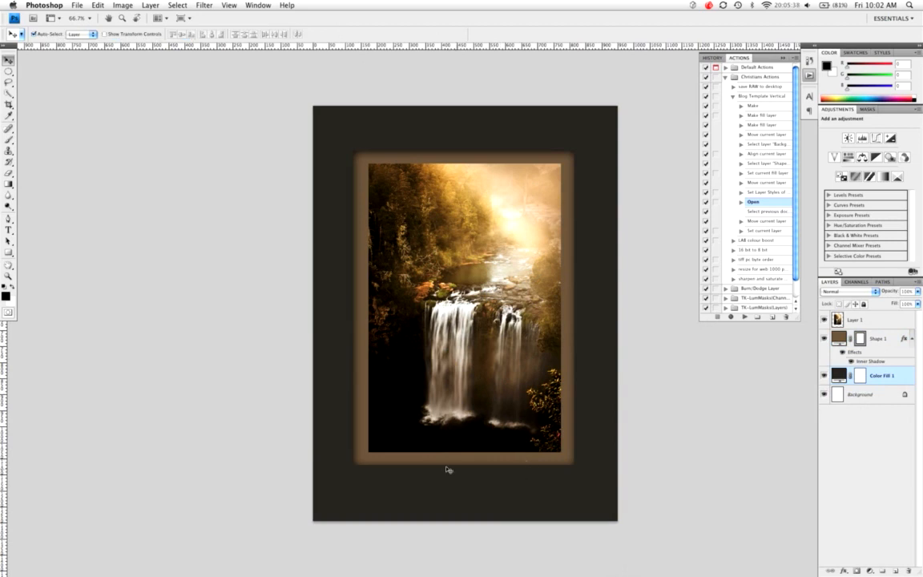
Add the placeholder caption ZDHFM.FKJLNJKDFVNFDJKVN below the frame and centre it in the lower border
key("t")
left_click(416, 482)
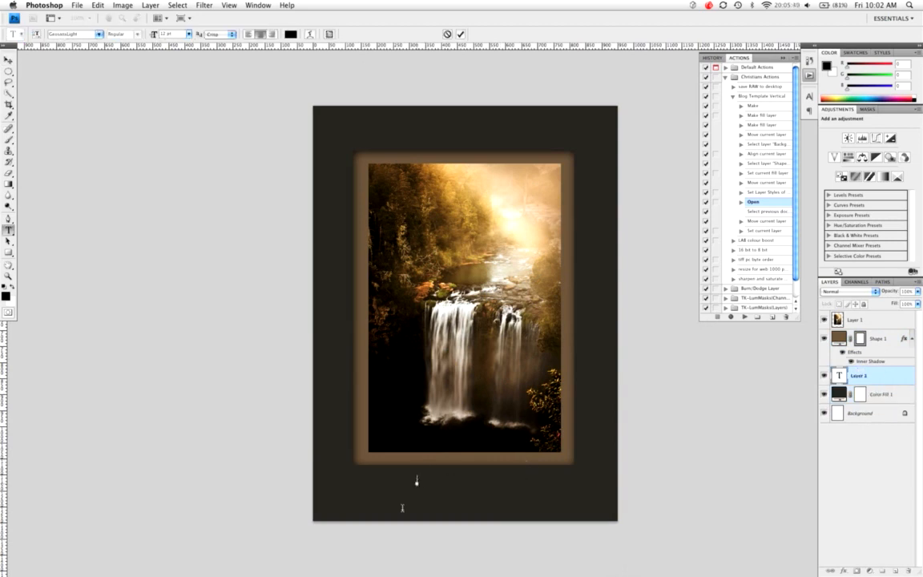
key("super+v")
type("KJLNJKDFVNFDJKVN")
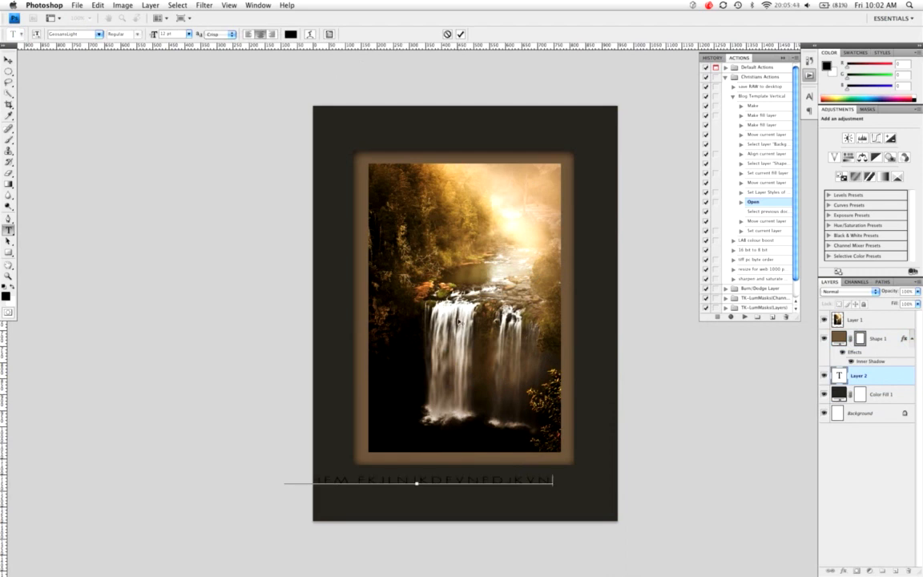
left_click(8, 60)
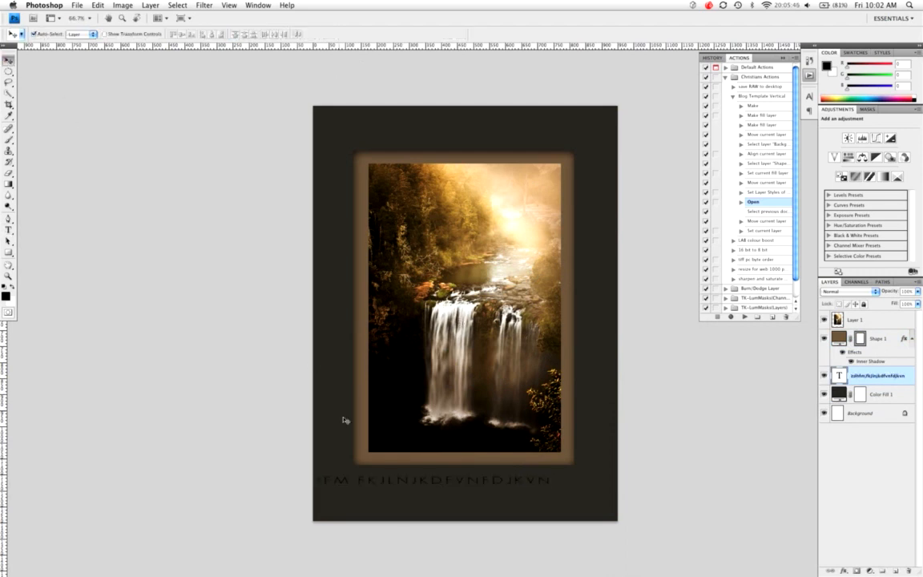
left_click_drag(415, 483, 457, 491)
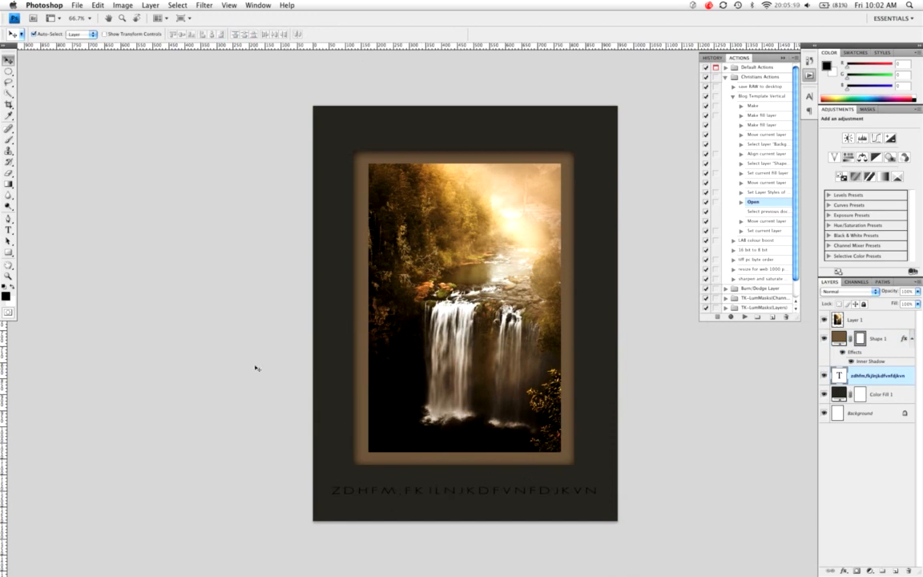